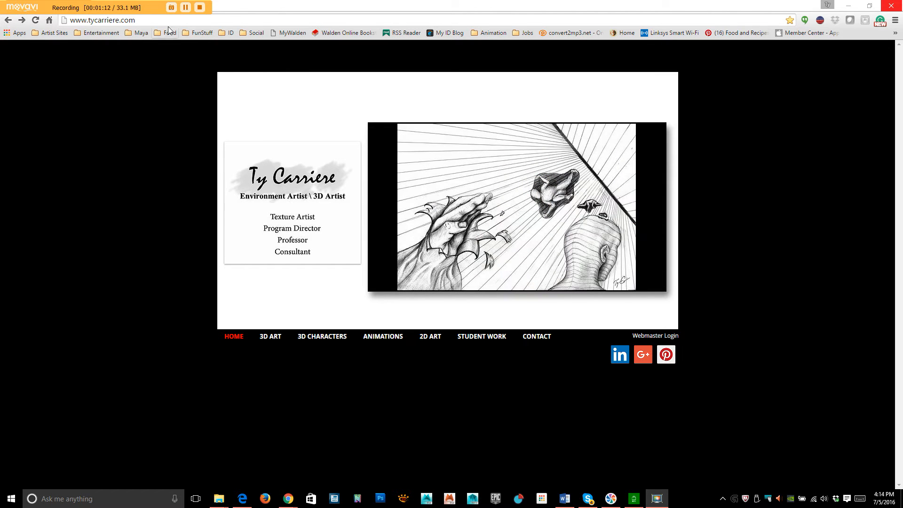
Go to sites.google.com and check which Google account is signed in
{"action": "left_click", "coordinate": [169, 20]}
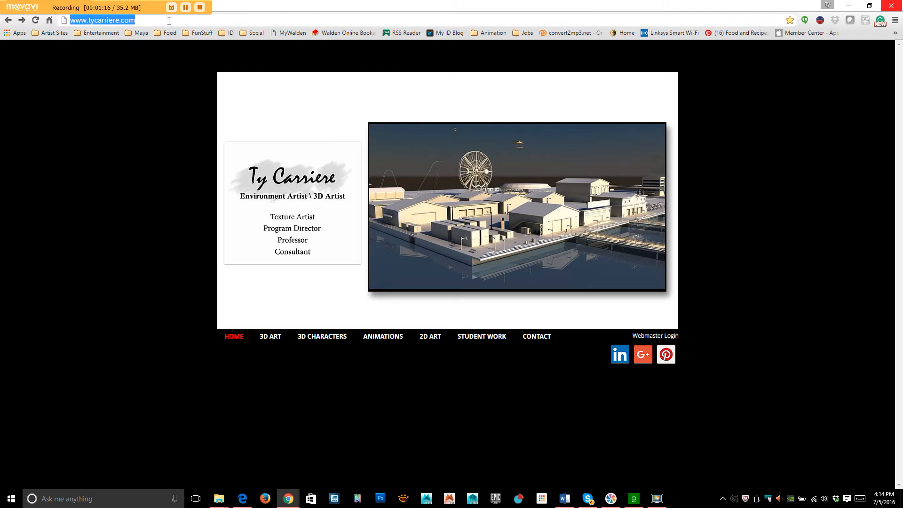
{"action": "type", "text": "sites"}
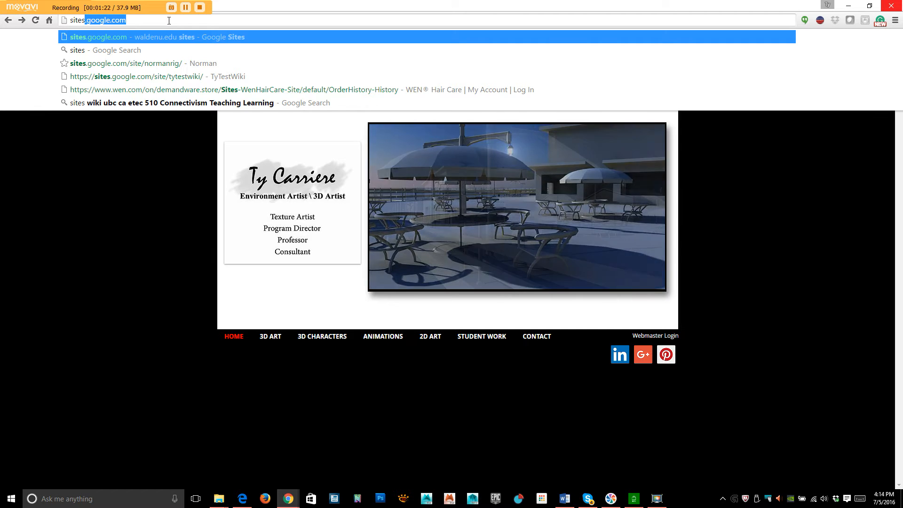
{"action": "key", "text": "Right"}
{"action": "key", "text": "Return"}
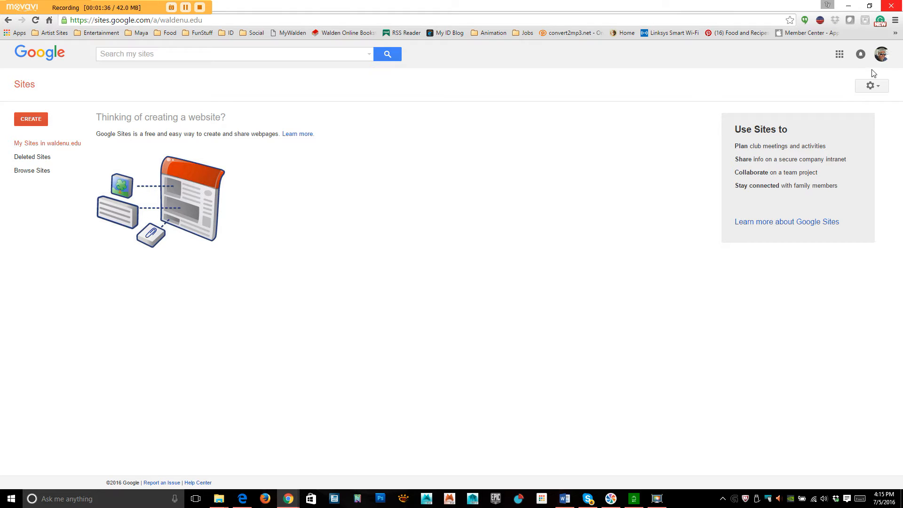
{"action": "left_click", "coordinate": [884, 56]}
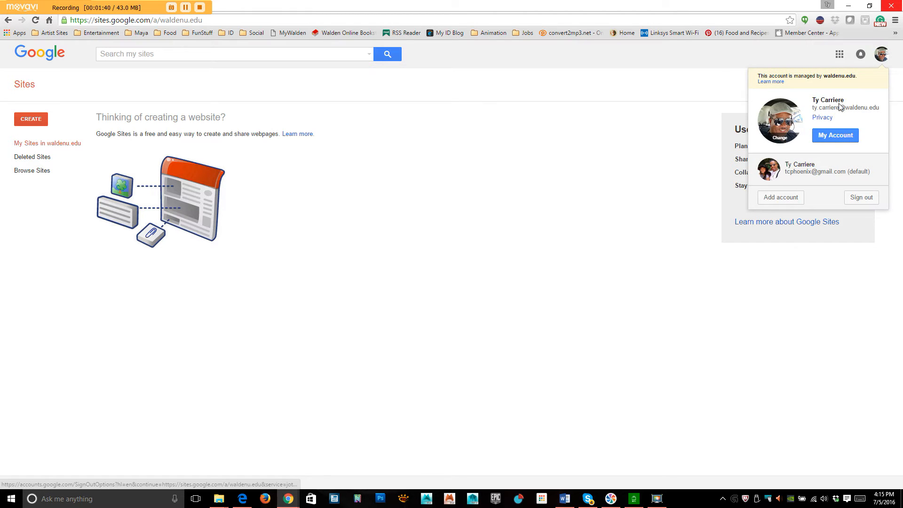
{"action": "left_click", "coordinate": [616, 147]}
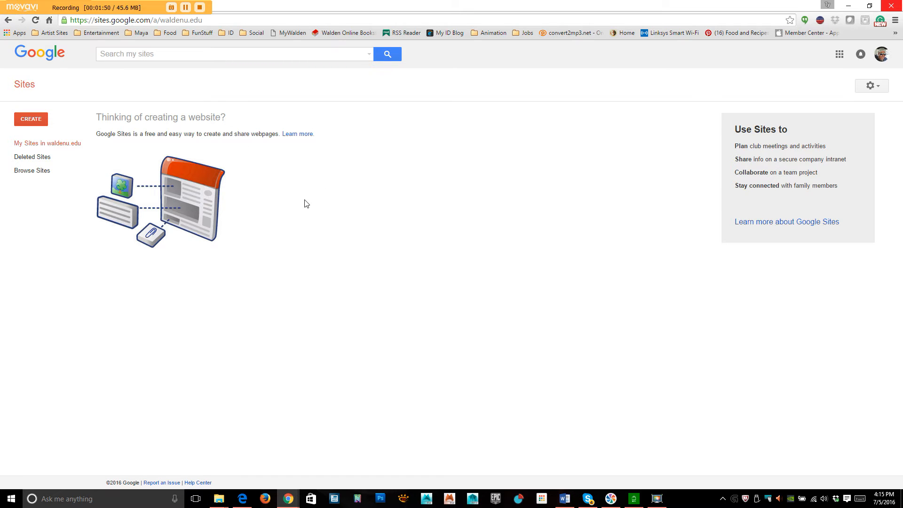
Start a new site and select the Project wiki template by searching the template gallery for "wiki"
{"action": "left_click", "coordinate": [33, 122]}
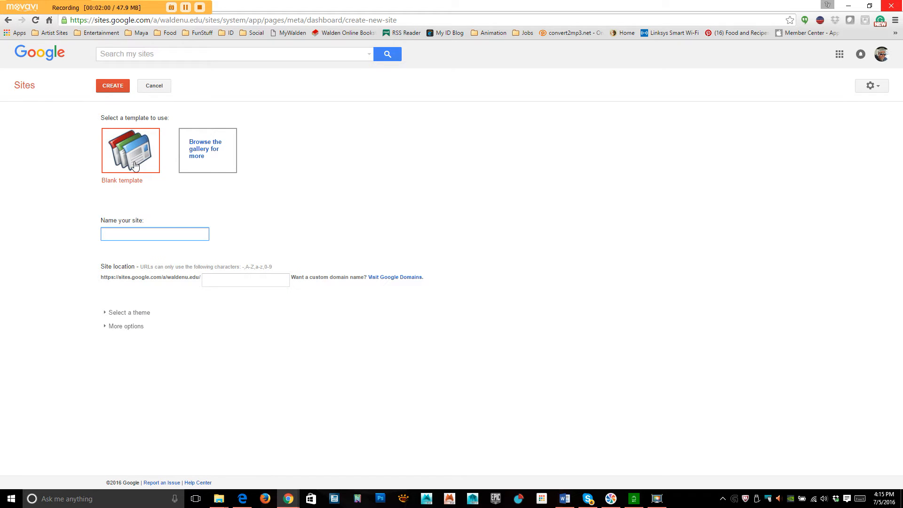
{"action": "left_click", "coordinate": [210, 151]}
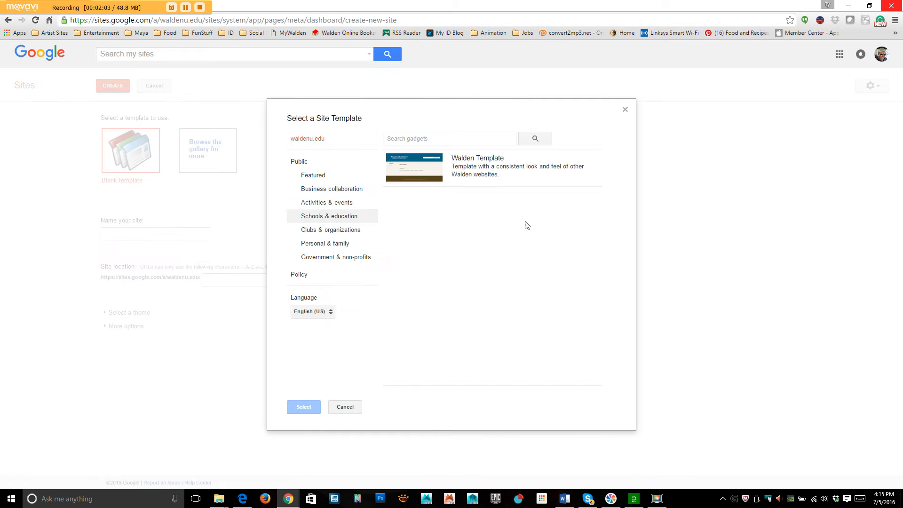
{"action": "left_click", "coordinate": [342, 219]}
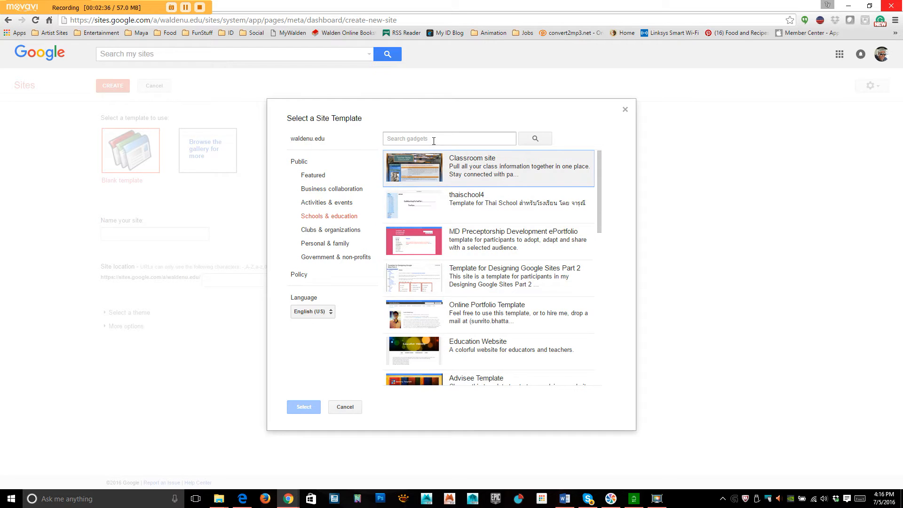
{"action": "left_click", "coordinate": [452, 136]}
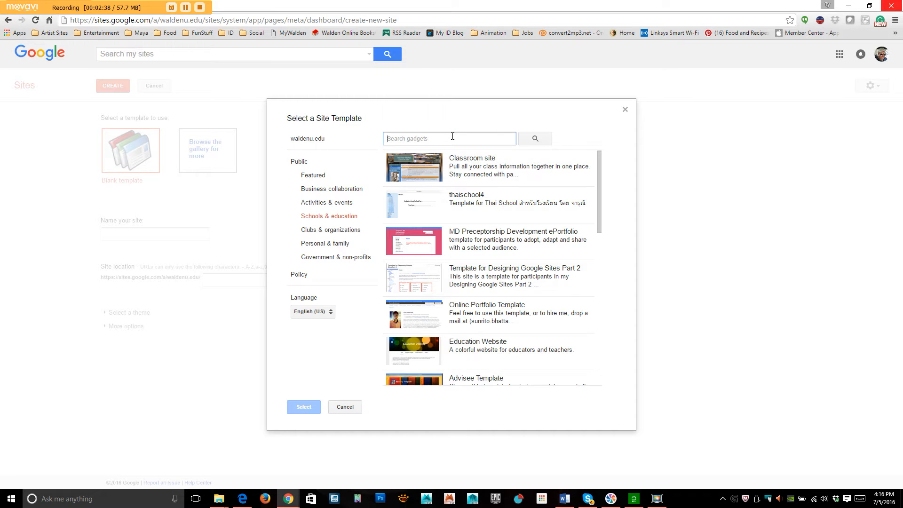
{"action": "type", "text": "wiki"}
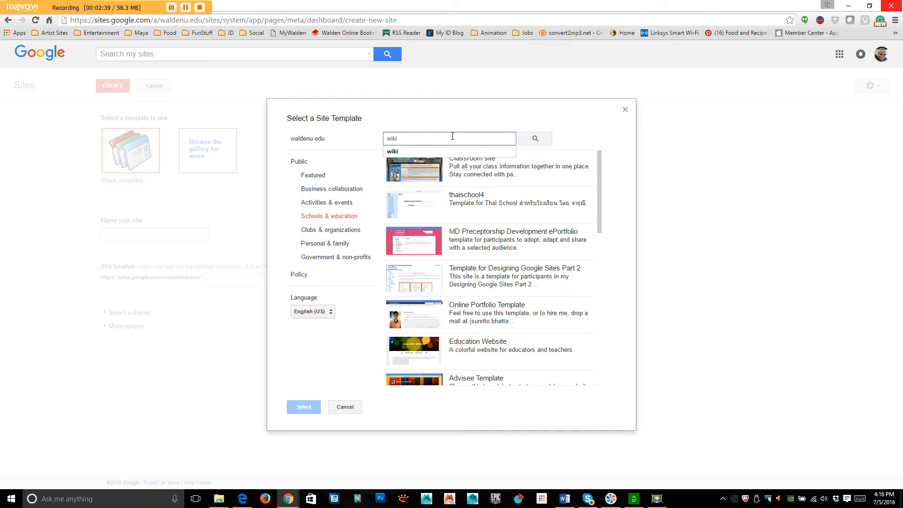
{"action": "key", "text": "Return"}
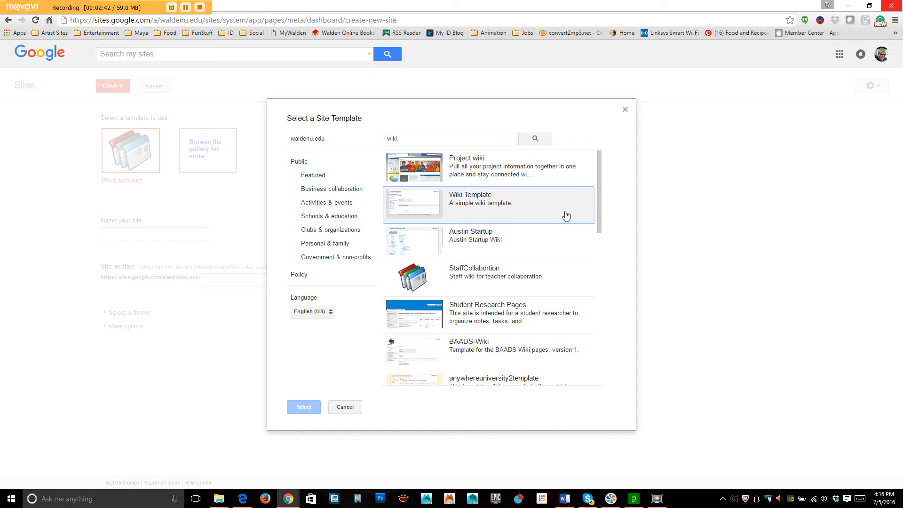
{"action": "left_click", "coordinate": [427, 171]}
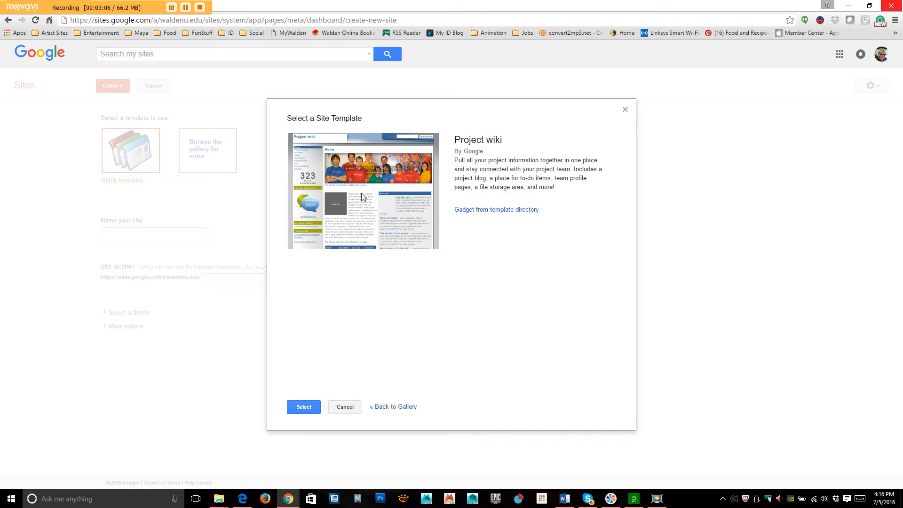
{"action": "left_click", "coordinate": [305, 412]}
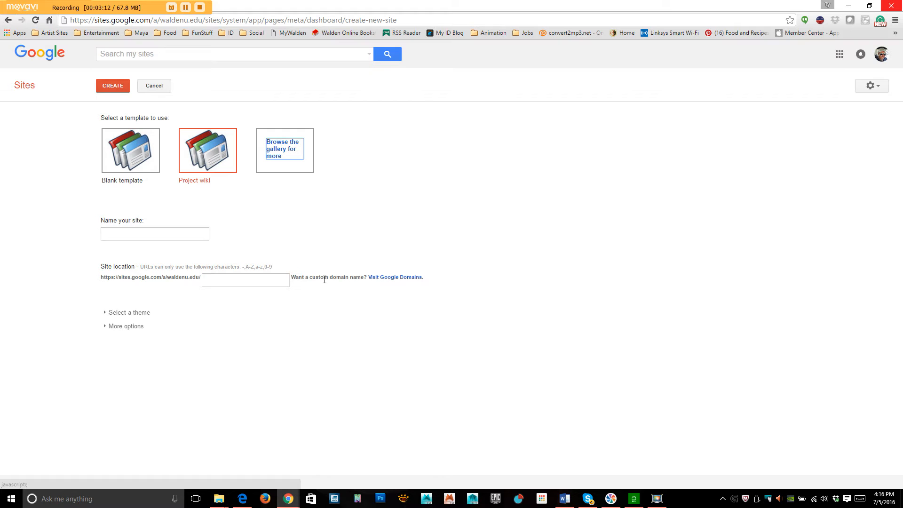
{"action": "left_click", "coordinate": [203, 154]}
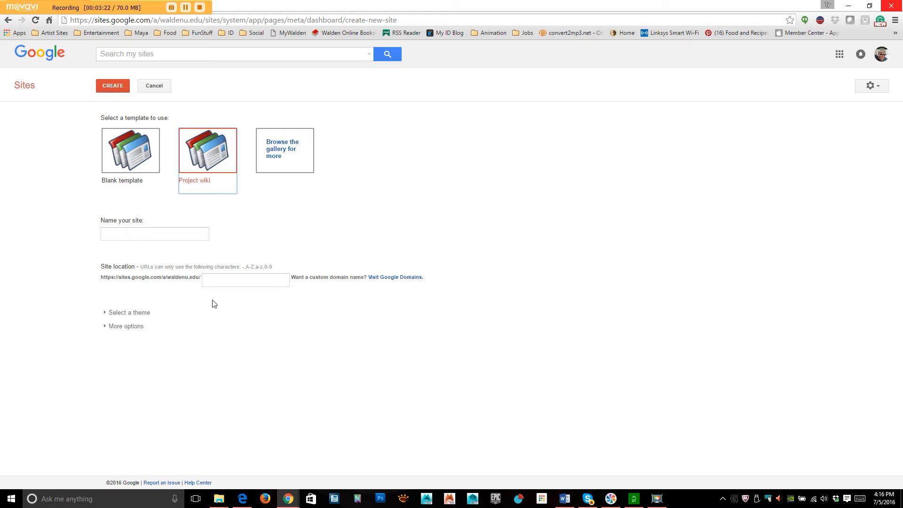
Name the new site "ID Project"
{"action": "left_click", "coordinate": [130, 234]}
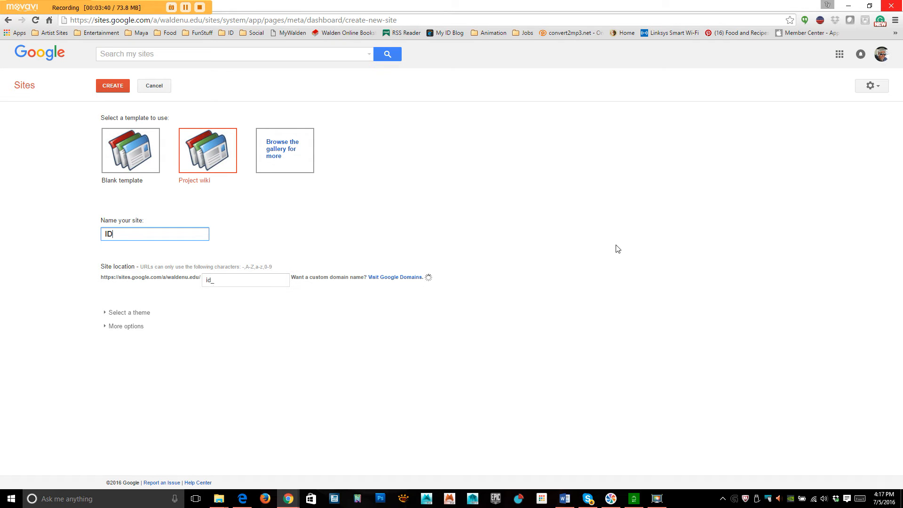
{"action": "type", "text": "Project"}
{"action": "left_click_drag", "start_coordinate": [115, 236], "coordinate": [113, 235]}
Review the available themes and additional site options, and create the site
{"action": "left_click", "coordinate": [137, 314]}
{"action": "scroll", "coordinate": [377, 351], "scroll_direction": "down", "scroll_amount": 3}
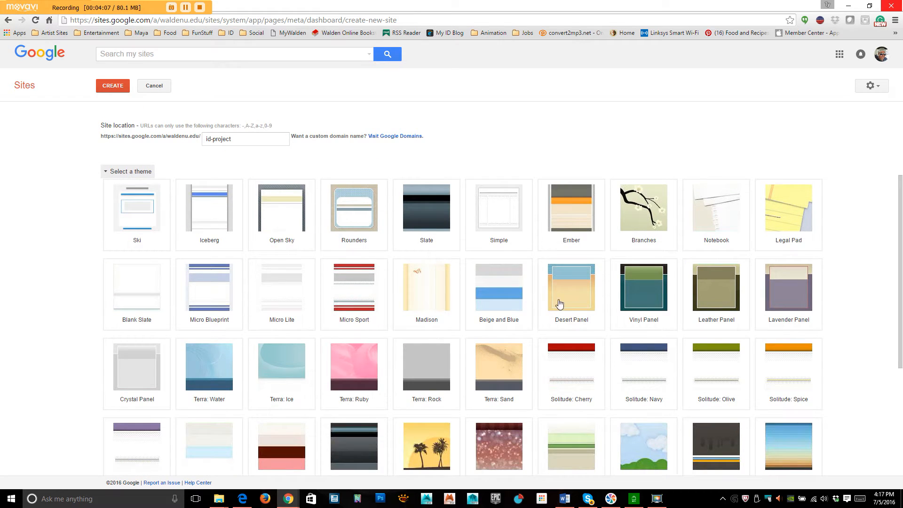
{"action": "scroll", "coordinate": [404, 337], "scroll_direction": "down", "scroll_amount": 4}
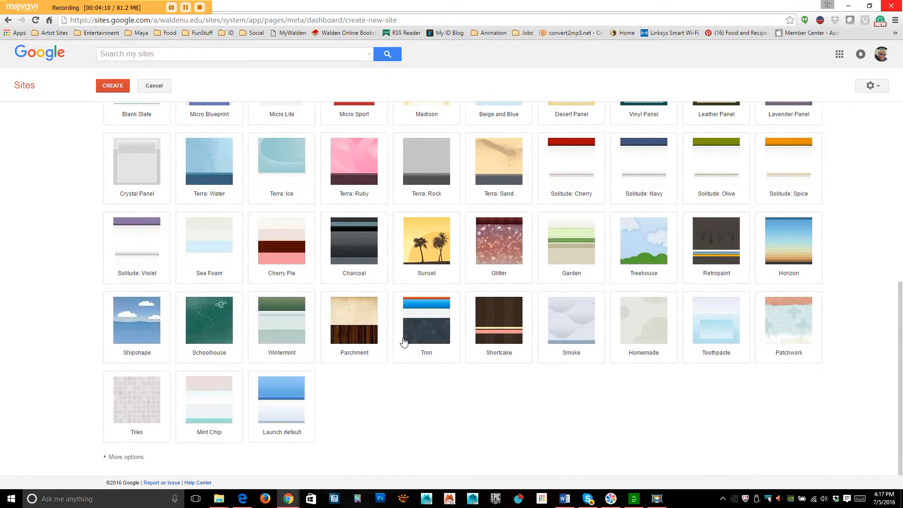
{"action": "scroll", "coordinate": [393, 338], "scroll_direction": "up", "scroll_amount": 6}
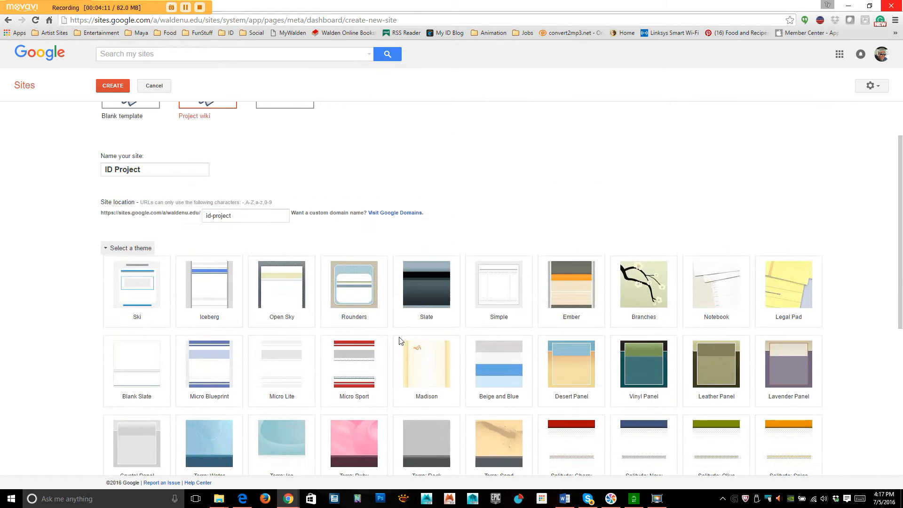
{"action": "left_click", "coordinate": [107, 249]}
{"action": "left_click", "coordinate": [134, 329]}
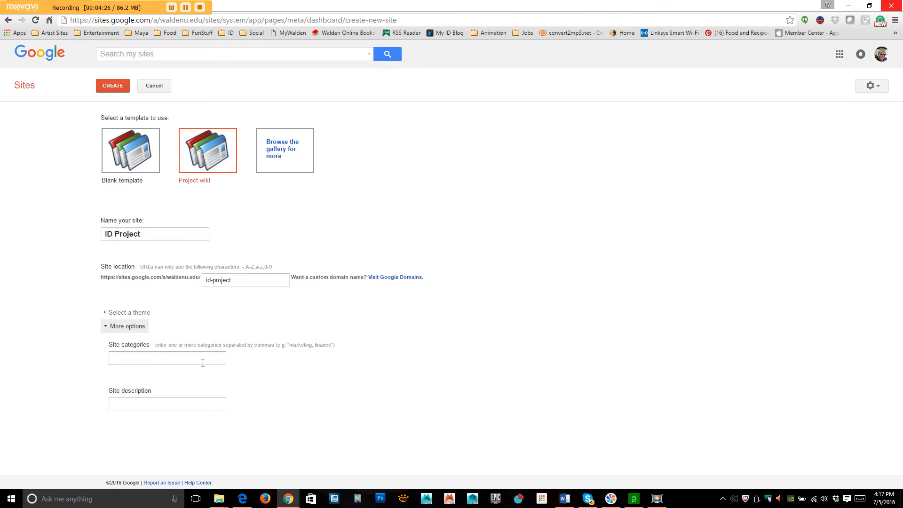
{"action": "left_click", "coordinate": [120, 88]}
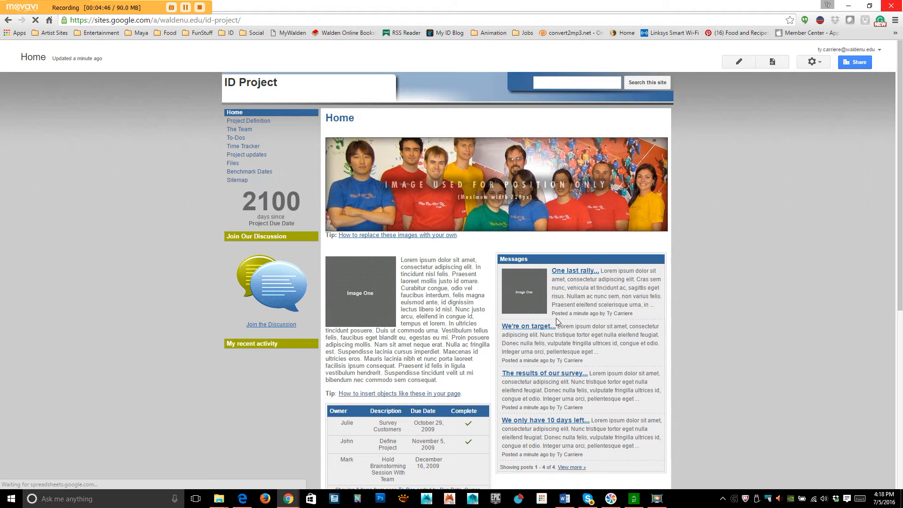
Examine the new site's Project Definition, The Team, To-Dos and Time Tracker pages
{"action": "left_click", "coordinate": [244, 120]}
{"action": "left_click", "coordinate": [239, 130]}
{"action": "left_click", "coordinate": [236, 138]}
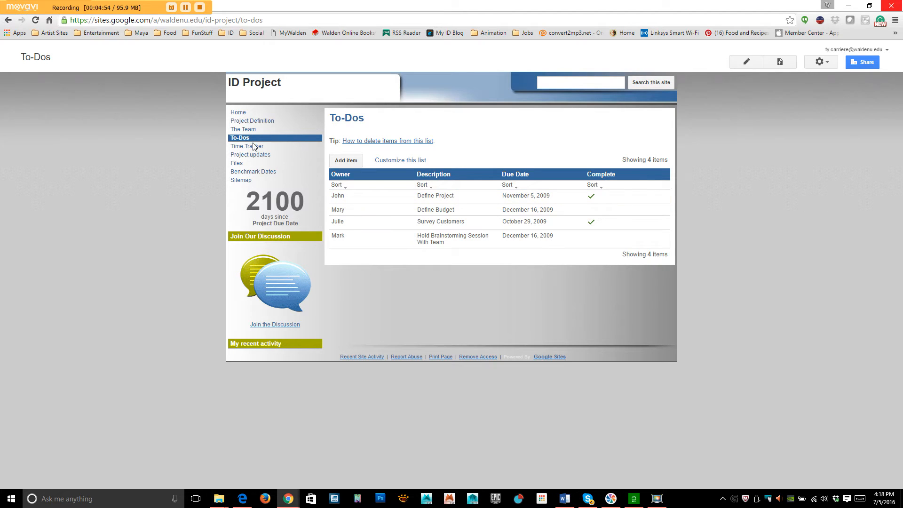
{"action": "left_click", "coordinate": [250, 132]}
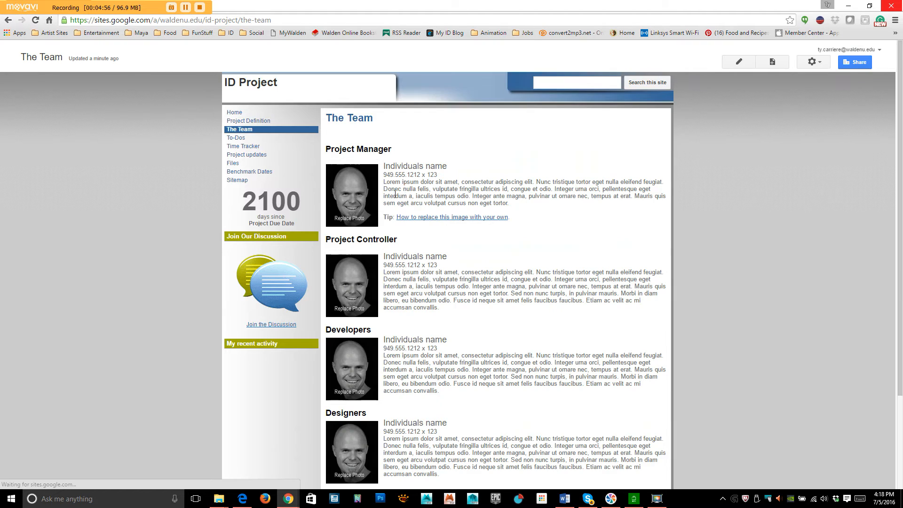
{"action": "scroll", "coordinate": [453, 312], "scroll_direction": "down", "scroll_amount": 3}
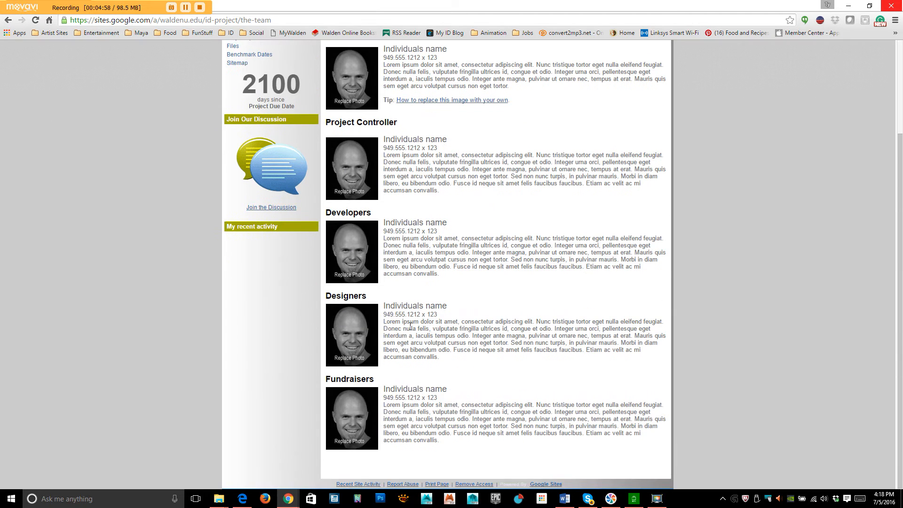
{"action": "scroll", "coordinate": [452, 306], "scroll_direction": "up", "scroll_amount": 4}
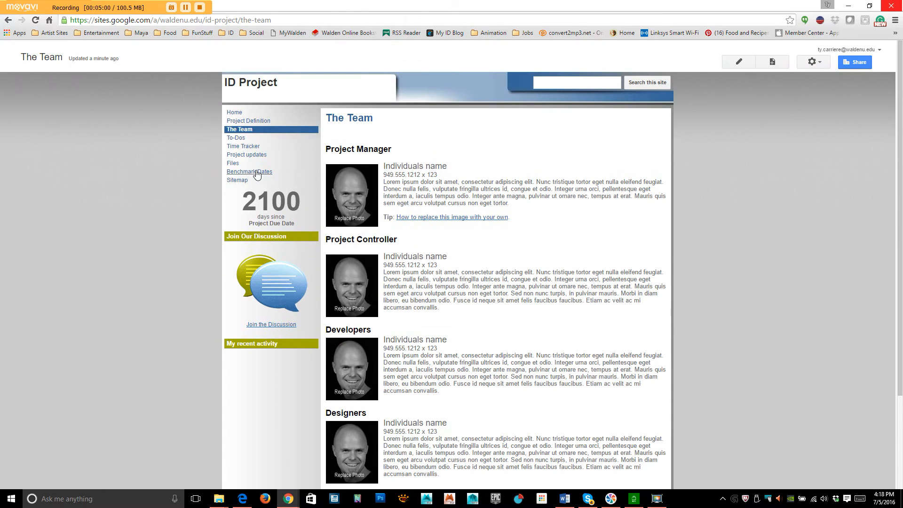
{"action": "left_click", "coordinate": [254, 121]}
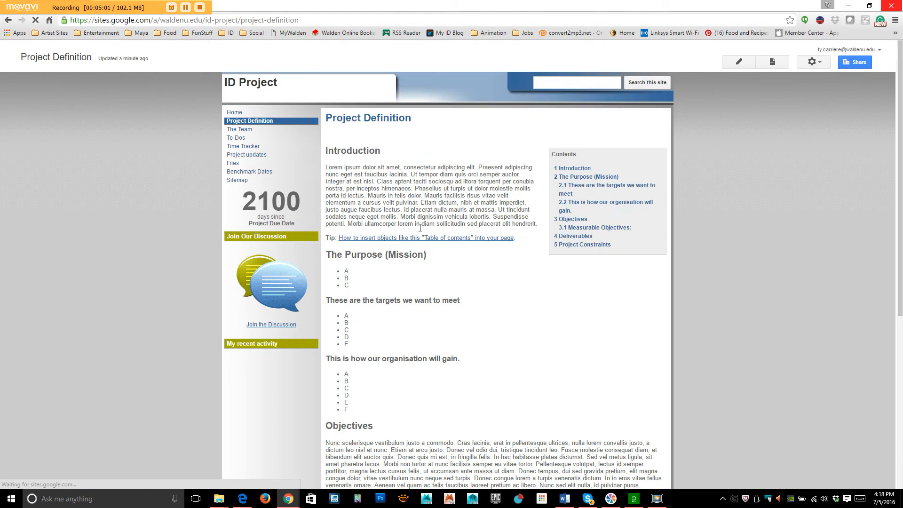
{"action": "left_click", "coordinate": [242, 146]}
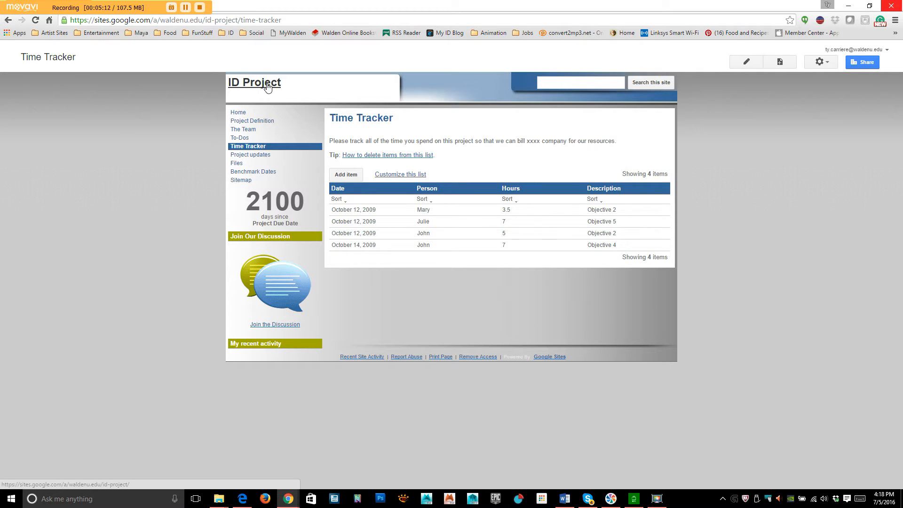
Examine the Home page's messages, to-do table and embedded spreadsheet with its objectives chart
{"action": "left_click", "coordinate": [239, 114]}
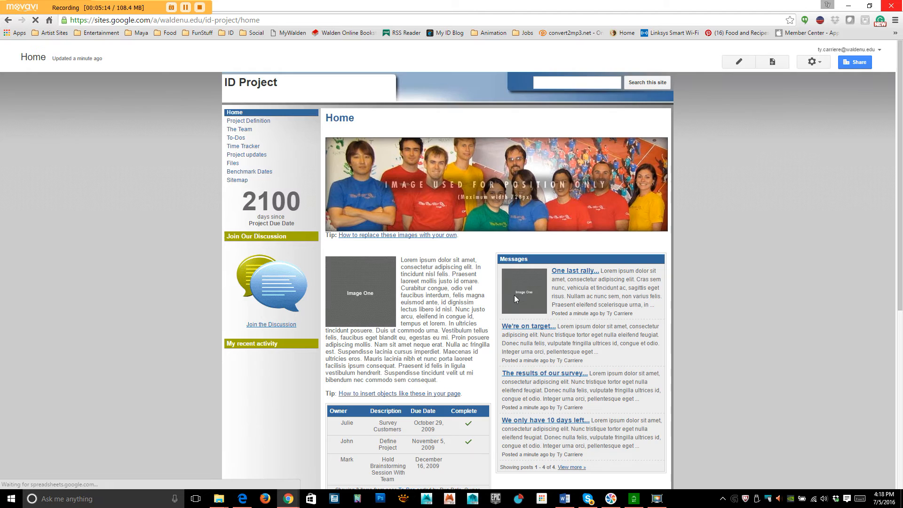
{"action": "scroll", "coordinate": [564, 348], "scroll_direction": "down", "scroll_amount": 5}
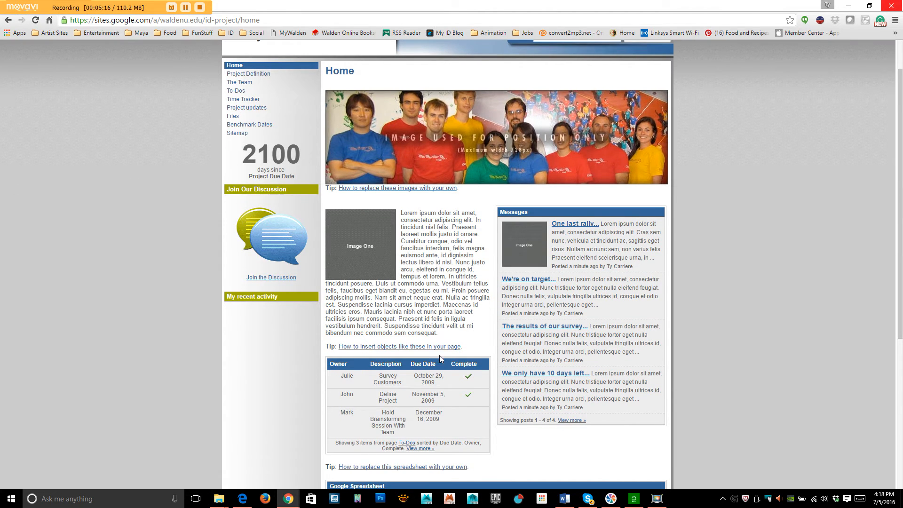
{"action": "scroll", "coordinate": [564, 348], "scroll_direction": "down", "scroll_amount": 2}
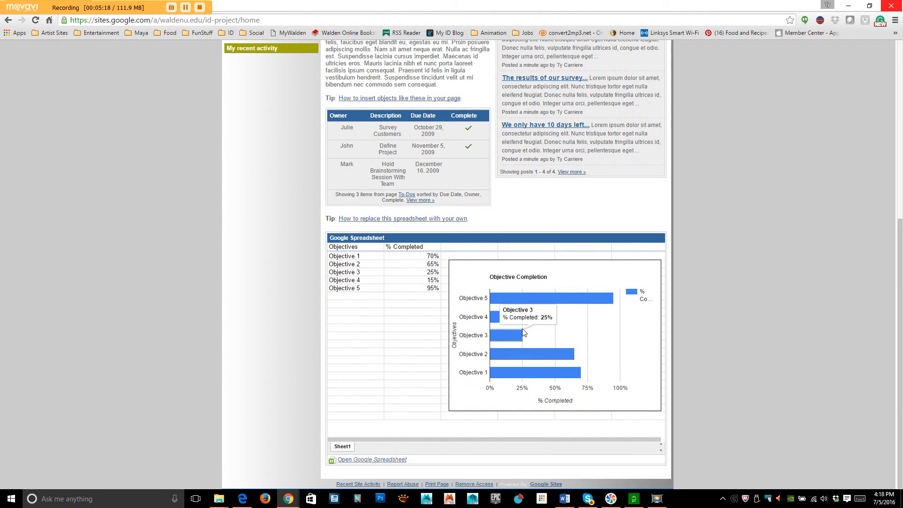
{"action": "scroll", "coordinate": [532, 337], "scroll_direction": "up", "scroll_amount": 7}
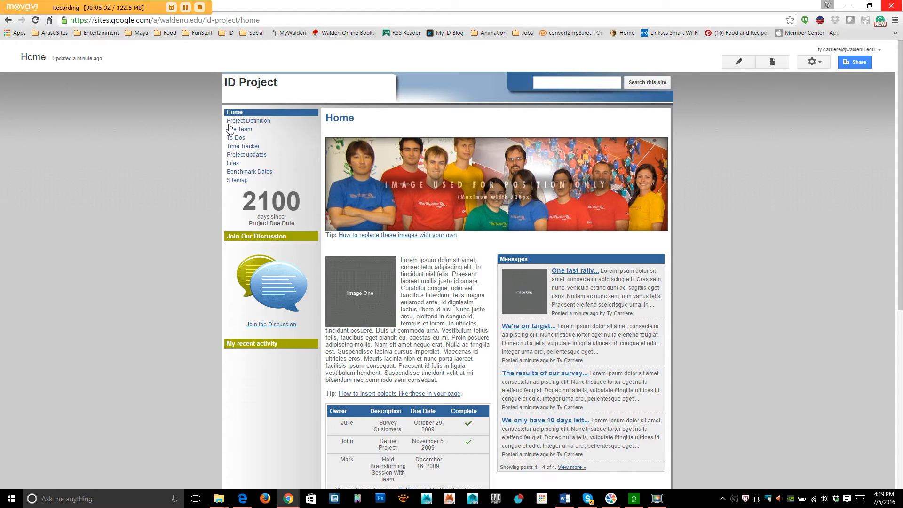
View the Benchmark Dates and Project updates pages, and return to the Home page to look it over again
{"action": "left_click", "coordinate": [243, 172]}
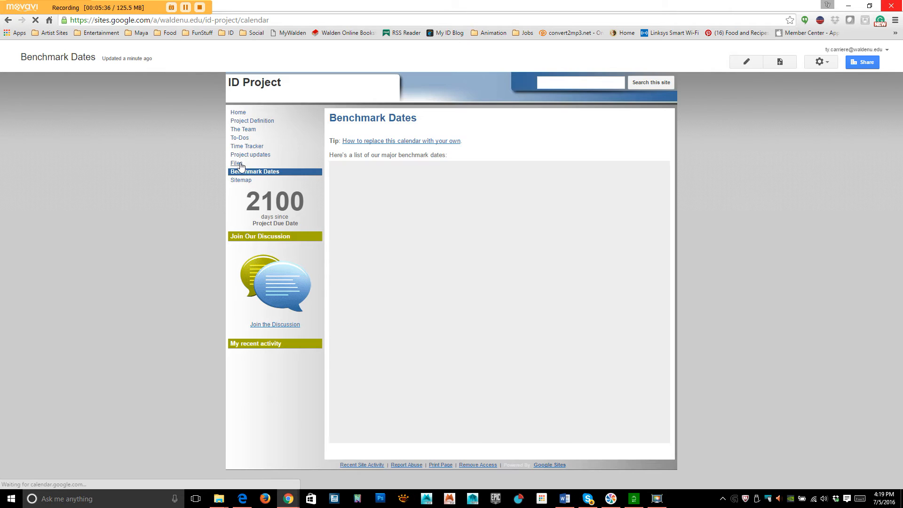
{"action": "left_click", "coordinate": [239, 157]}
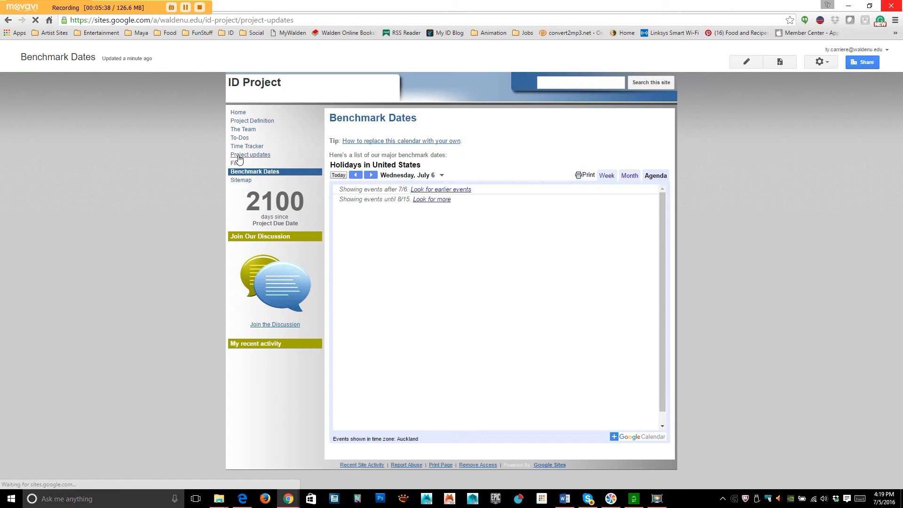
{"action": "left_click", "coordinate": [234, 112]}
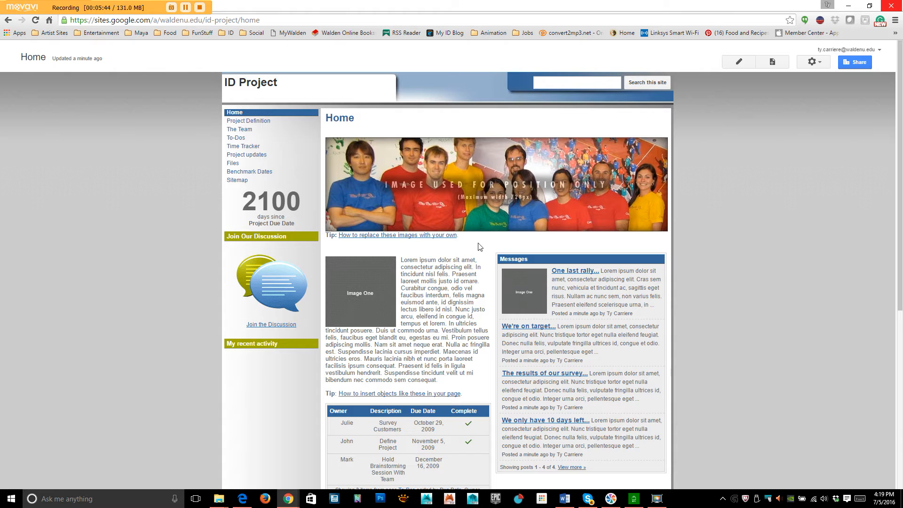
{"action": "scroll", "coordinate": [687, 277], "scroll_direction": "down", "scroll_amount": 5}
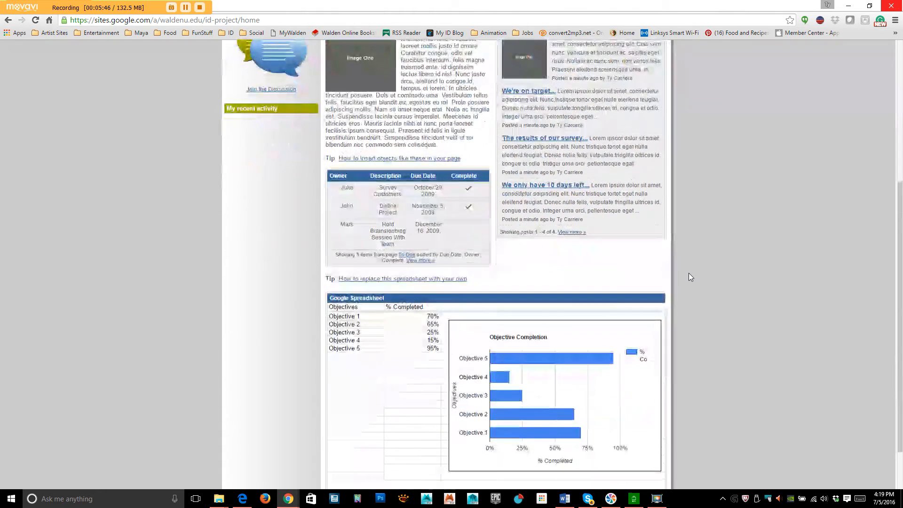
{"action": "scroll", "coordinate": [690, 275], "scroll_direction": "up", "scroll_amount": 5}
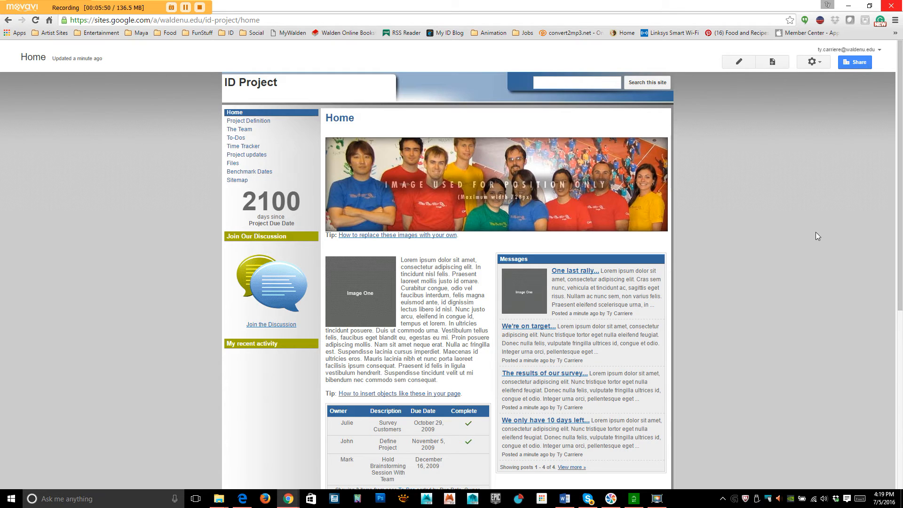
Look through the whole Home page, from the banner image down to the Objective Completion chart
{"action": "scroll", "coordinate": [819, 233], "scroll_direction": "down", "scroll_amount": 6}
{"action": "scroll", "coordinate": [671, 213], "scroll_direction": "up", "scroll_amount": 4}
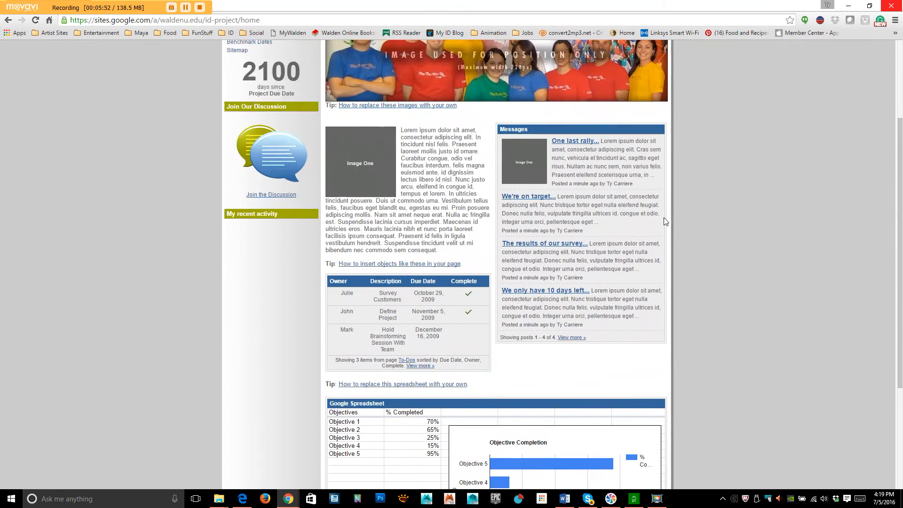
{"action": "scroll", "coordinate": [665, 221], "scroll_direction": "down", "scroll_amount": 4}
{"action": "scroll", "coordinate": [663, 223], "scroll_direction": "up", "scroll_amount": 6}
{"action": "scroll", "coordinate": [561, 273], "scroll_direction": "down", "scroll_amount": 2}
{"action": "scroll", "coordinate": [561, 273], "scroll_direction": "down", "scroll_amount": 4}
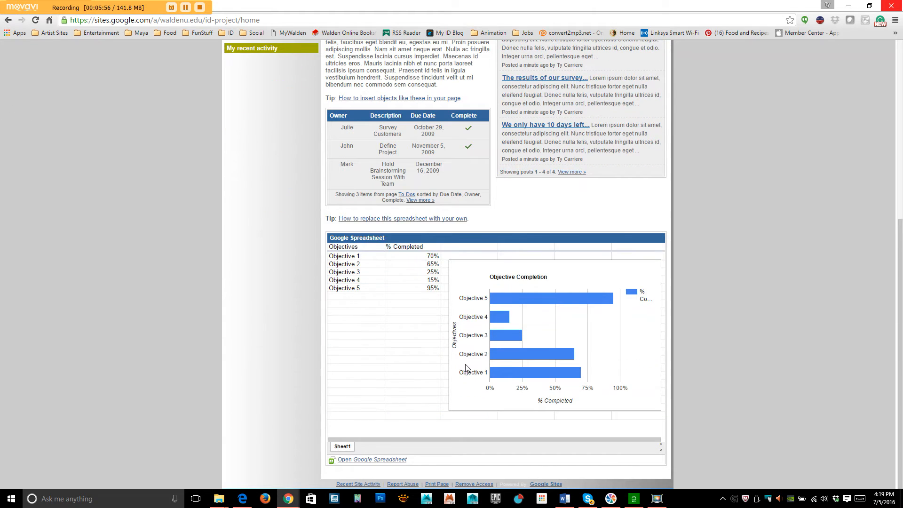
{"action": "scroll", "coordinate": [569, 345], "scroll_direction": "up", "scroll_amount": 6}
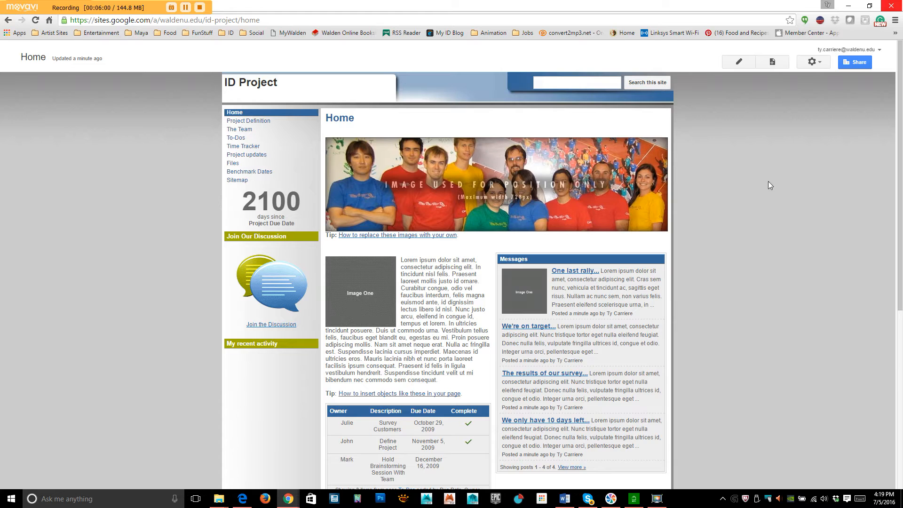
Check the site's Sharing and Permissions settings and return to the Home page
{"action": "left_click", "coordinate": [812, 61]}
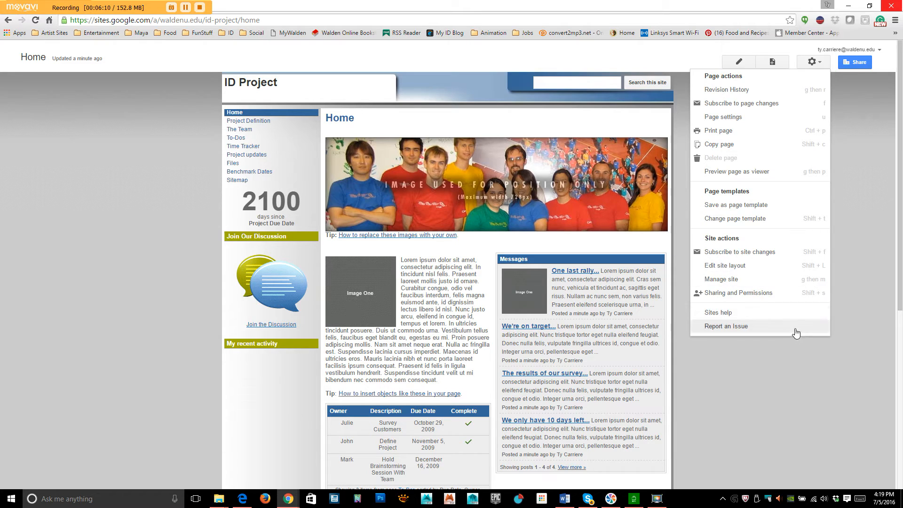
{"action": "left_click", "coordinate": [745, 292]}
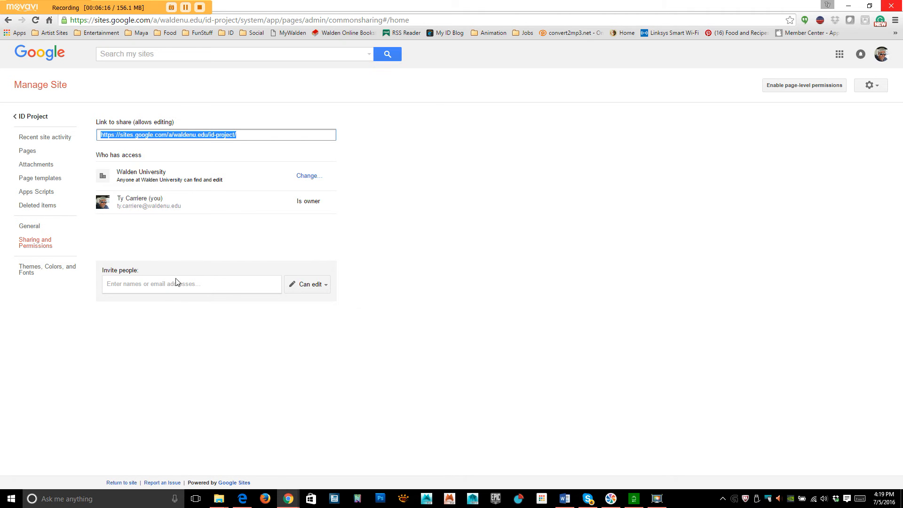
{"action": "key", "text": "alt+Left"}
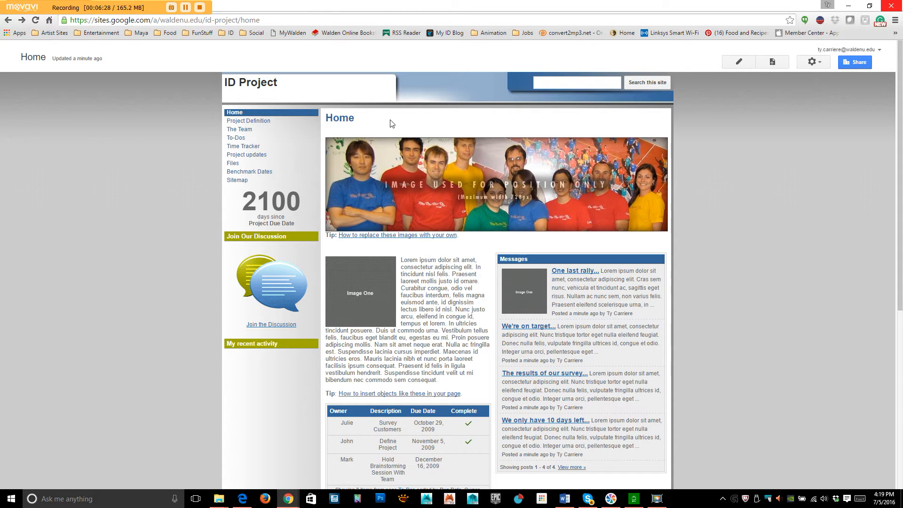
Open the Home page for editing and change its title to "Our Project"
{"action": "scroll", "coordinate": [532, 304], "scroll_direction": "down", "scroll_amount": 6}
{"action": "scroll", "coordinate": [517, 292], "scroll_direction": "up", "scroll_amount": 6}
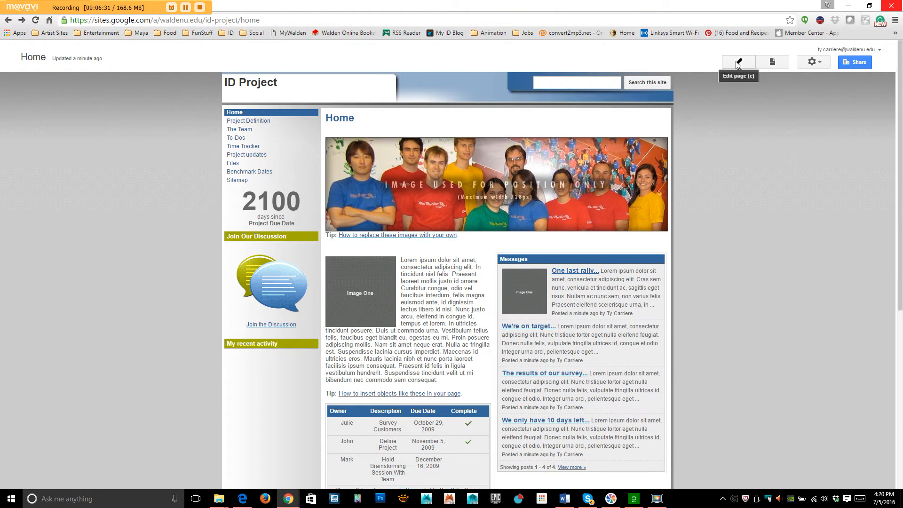
{"action": "left_click", "coordinate": [739, 64]}
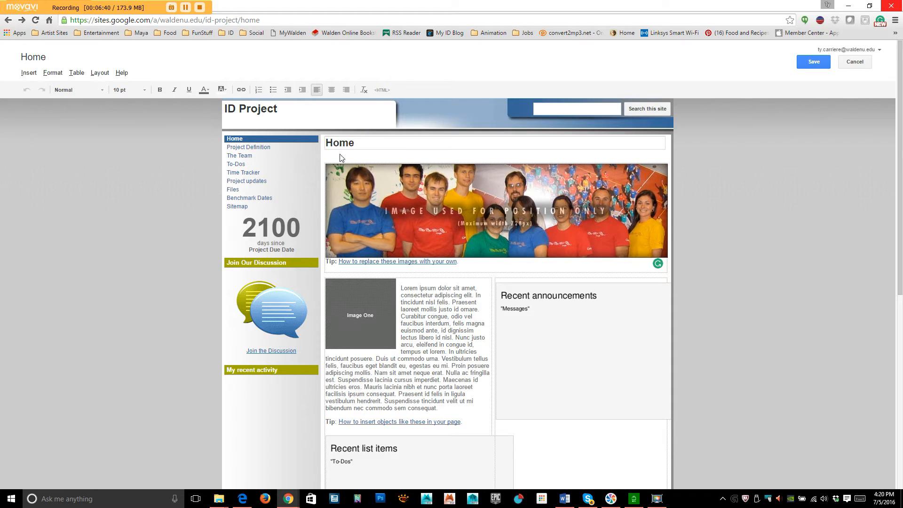
{"action": "double_click", "coordinate": [369, 145]}
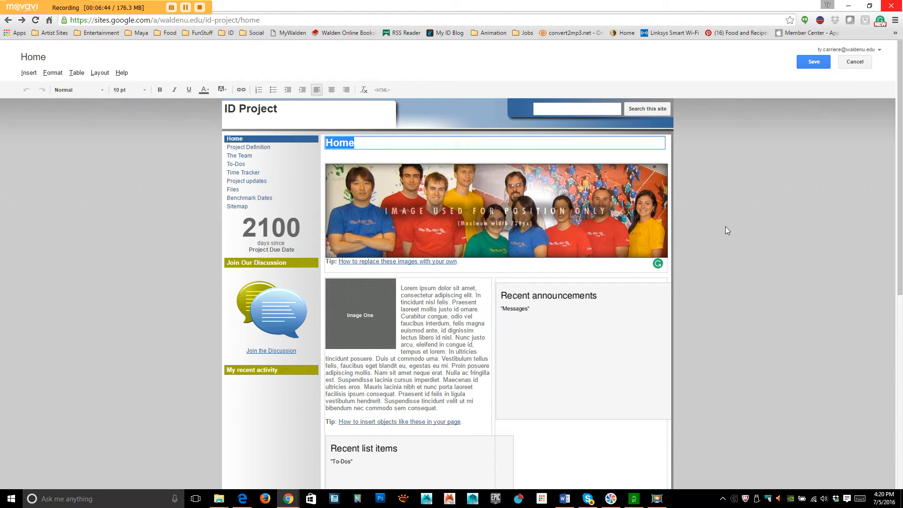
{"action": "type", "text": "Our Peo"}
{"action": "key", "text": "BackSpace"}
{"action": "key", "text": "BackSpace"}
{"action": "type", "text": "roject"}
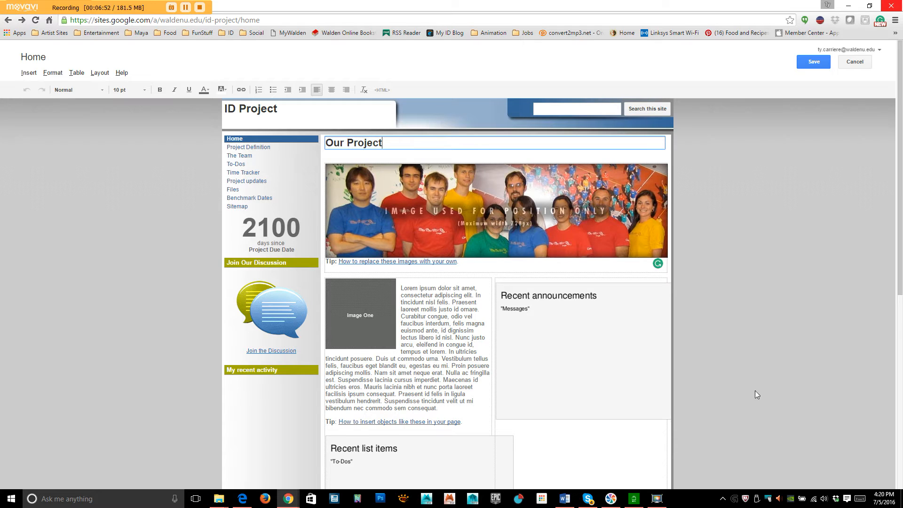
{"action": "left_click", "coordinate": [701, 337]}
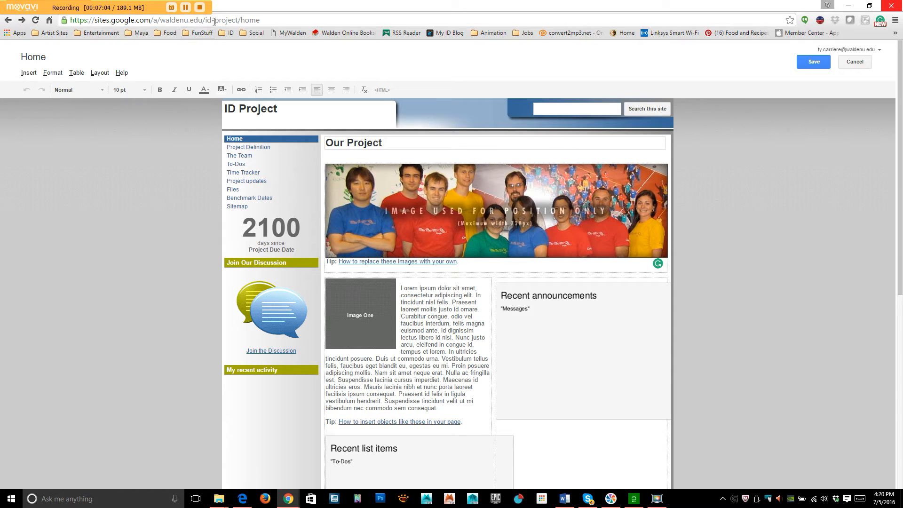
{"action": "left_click", "coordinate": [249, 110]}
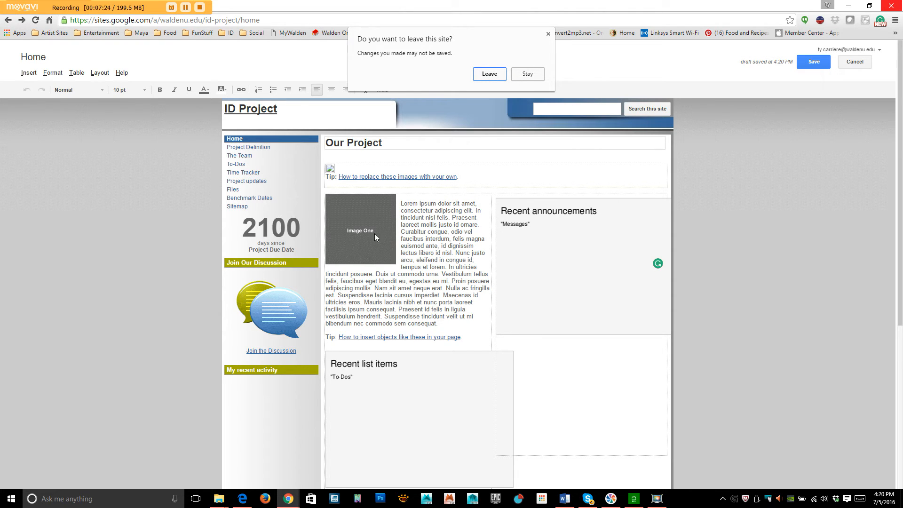
{"action": "left_click", "coordinate": [549, 34]}
{"action": "left_click", "coordinate": [757, 214]}
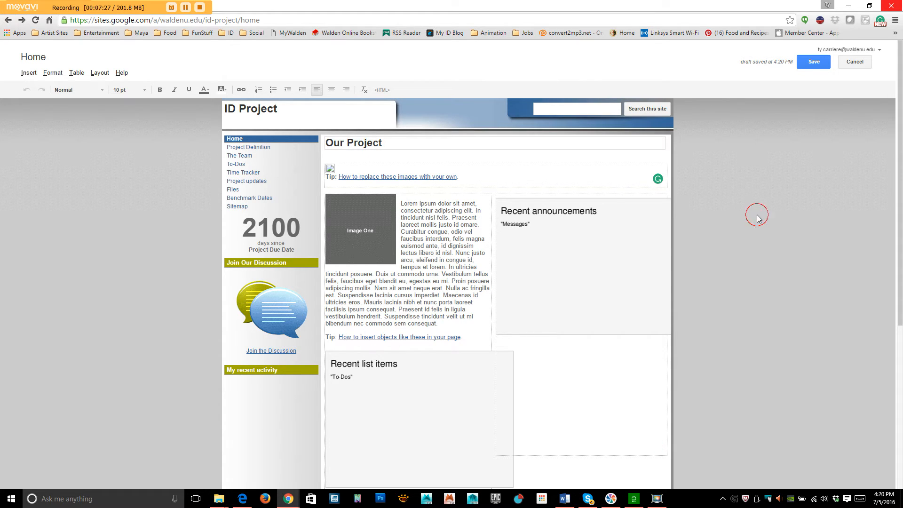
Save the edited Home page and look over the published version
{"action": "scroll", "coordinate": [452, 210], "scroll_direction": "down", "scroll_amount": 1}
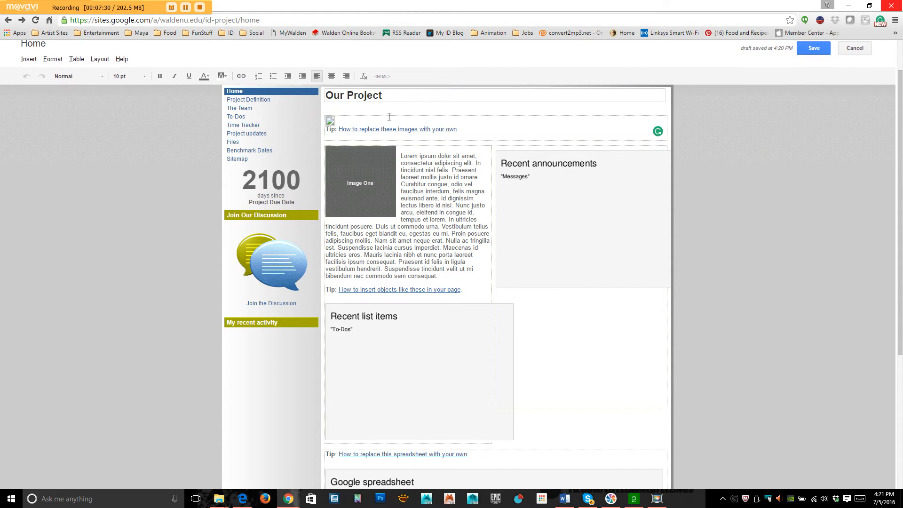
{"action": "left_click", "coordinate": [403, 186]}
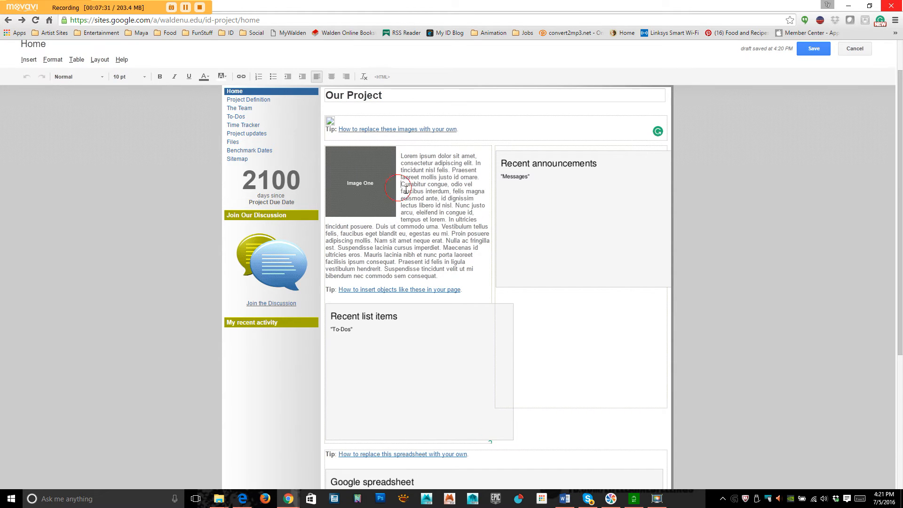
{"action": "scroll", "coordinate": [476, 211], "scroll_direction": "up", "scroll_amount": 1}
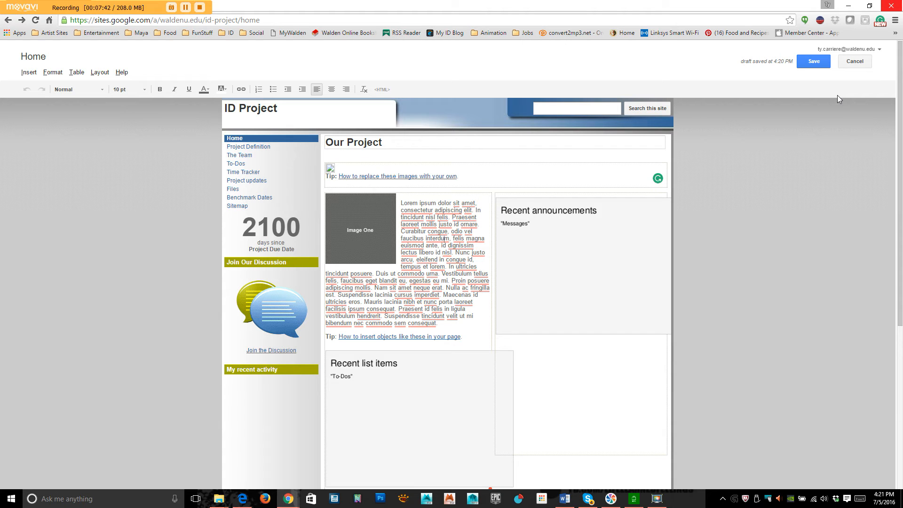
{"action": "left_click", "coordinate": [818, 66]}
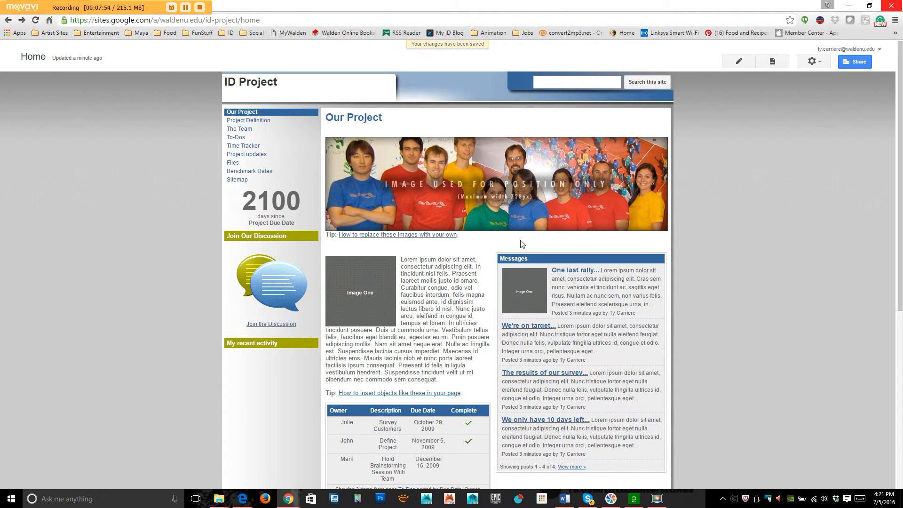
{"action": "scroll", "coordinate": [520, 239], "scroll_direction": "down", "scroll_amount": 1}
{"action": "scroll", "coordinate": [541, 210], "scroll_direction": "up", "scroll_amount": 1}
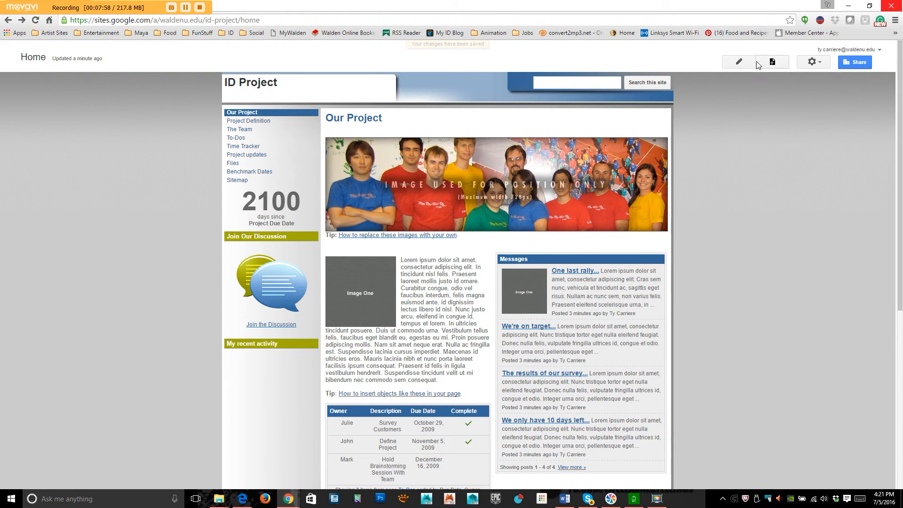
View the To-Dos and Project Definition pages, and review the to-do table and spreadsheet on the home page
{"action": "left_click", "coordinate": [238, 138]}
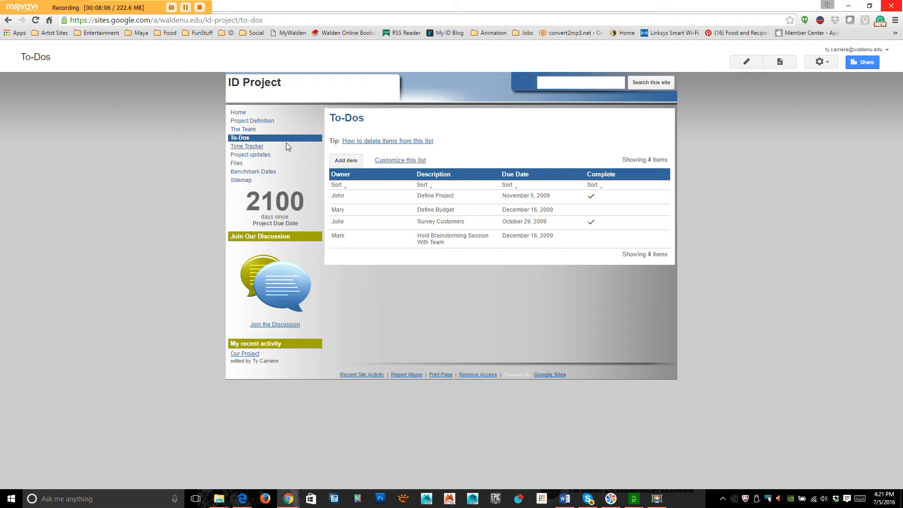
{"action": "left_click", "coordinate": [256, 122]}
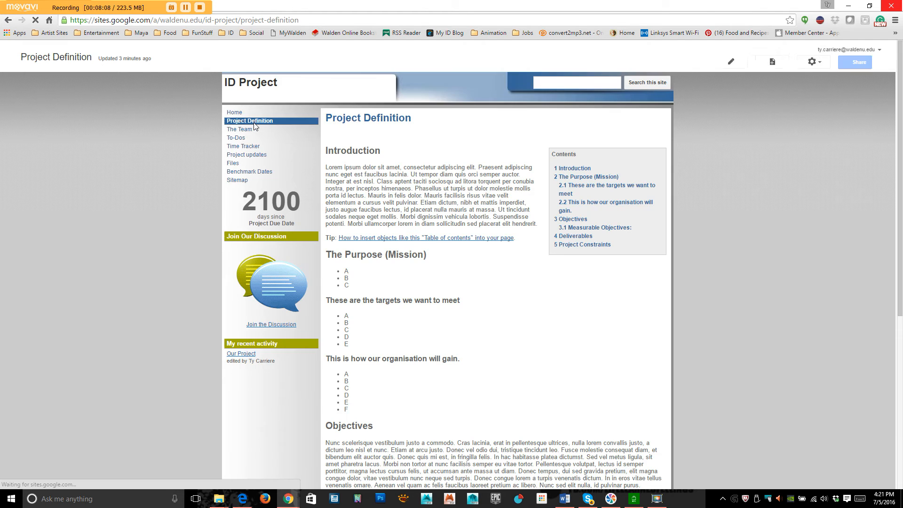
{"action": "left_click", "coordinate": [235, 114]}
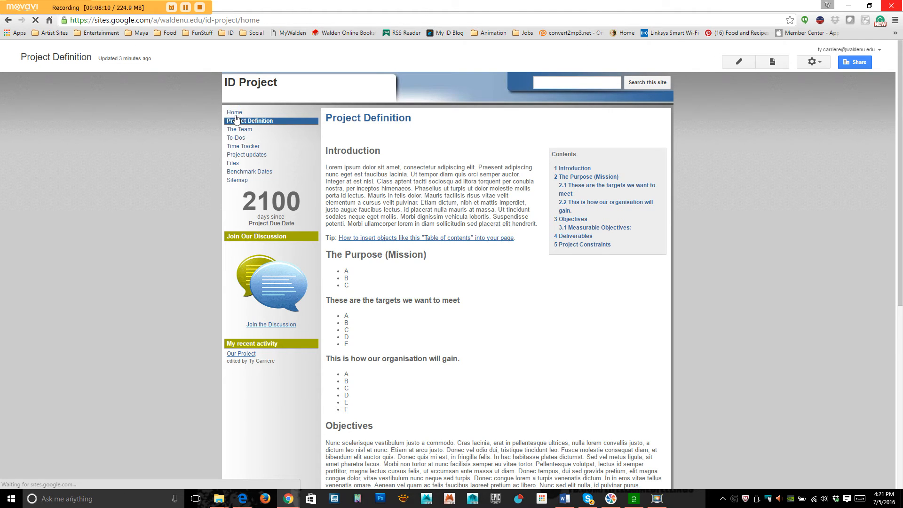
{"action": "left_click", "coordinate": [236, 139]}
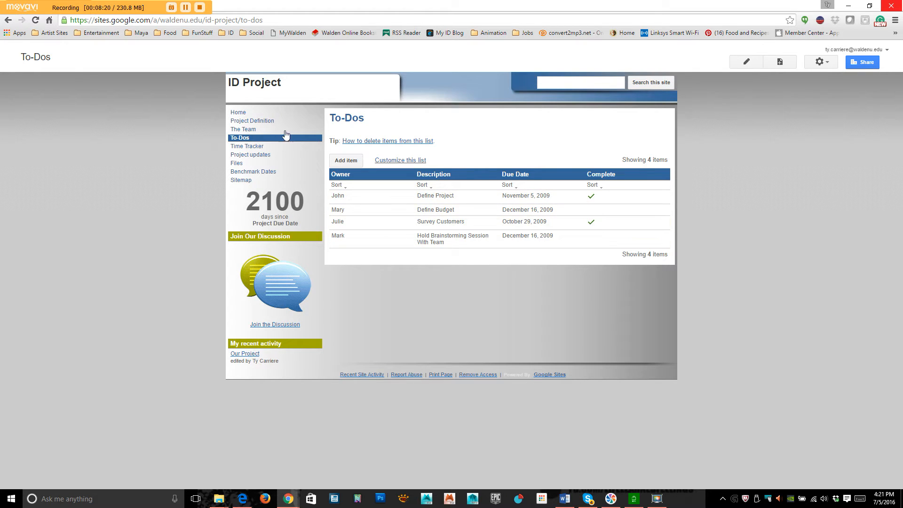
{"action": "left_click", "coordinate": [238, 113]}
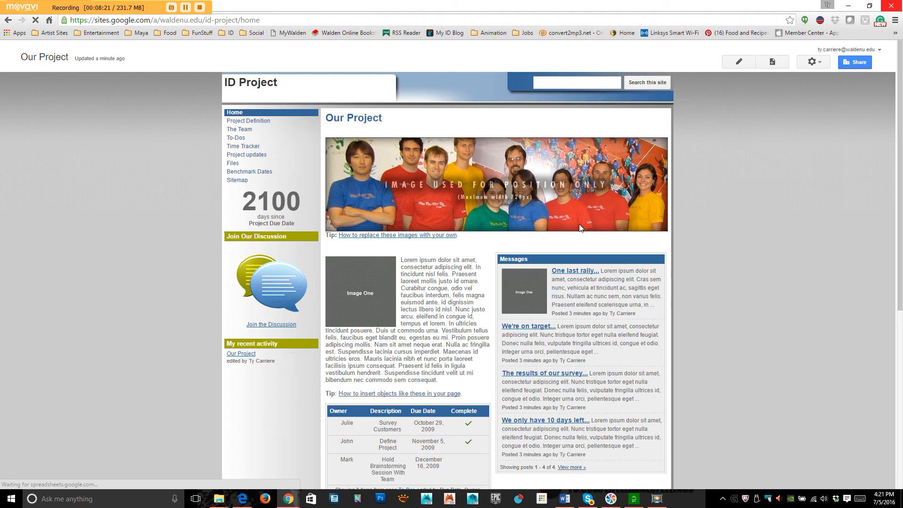
{"action": "scroll", "coordinate": [691, 238], "scroll_direction": "down", "scroll_amount": 2}
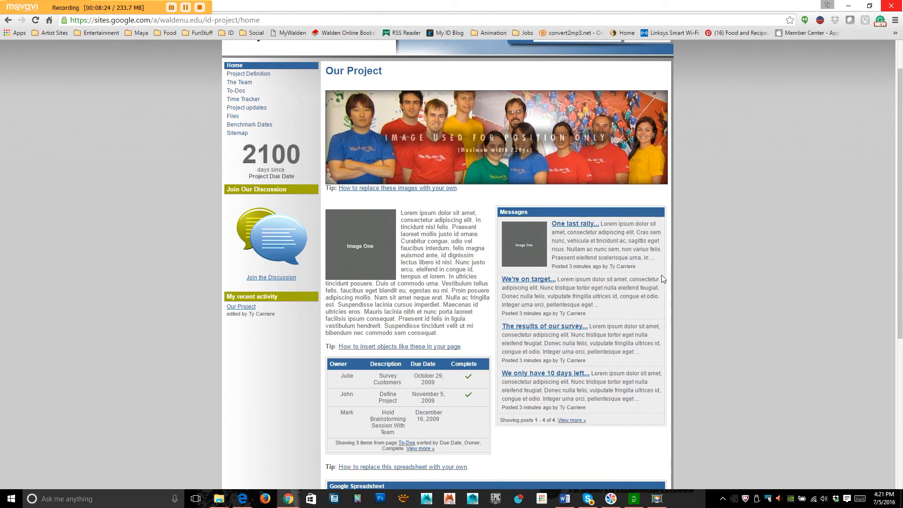
{"action": "scroll", "coordinate": [499, 382], "scroll_direction": "down", "scroll_amount": 3}
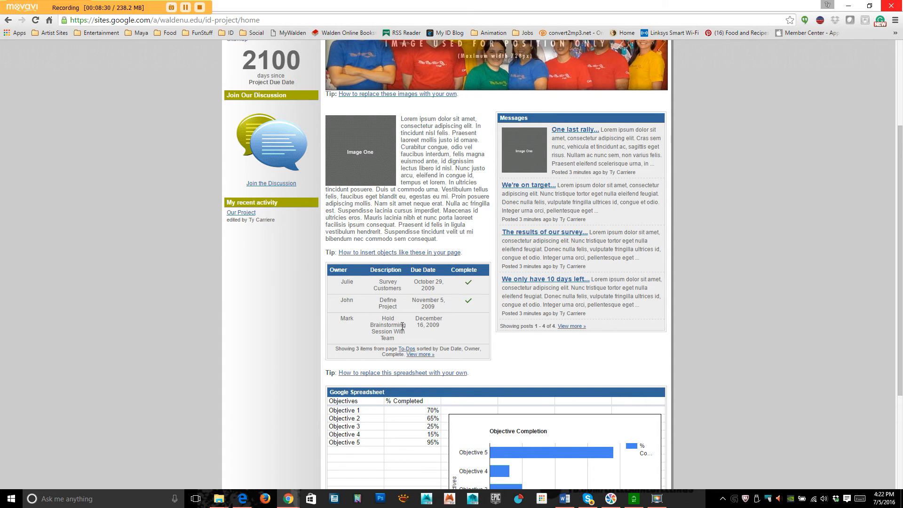
{"action": "scroll", "coordinate": [402, 325], "scroll_direction": "down", "scroll_amount": 2}
{"action": "scroll", "coordinate": [329, 212], "scroll_direction": "up", "scroll_amount": 6}
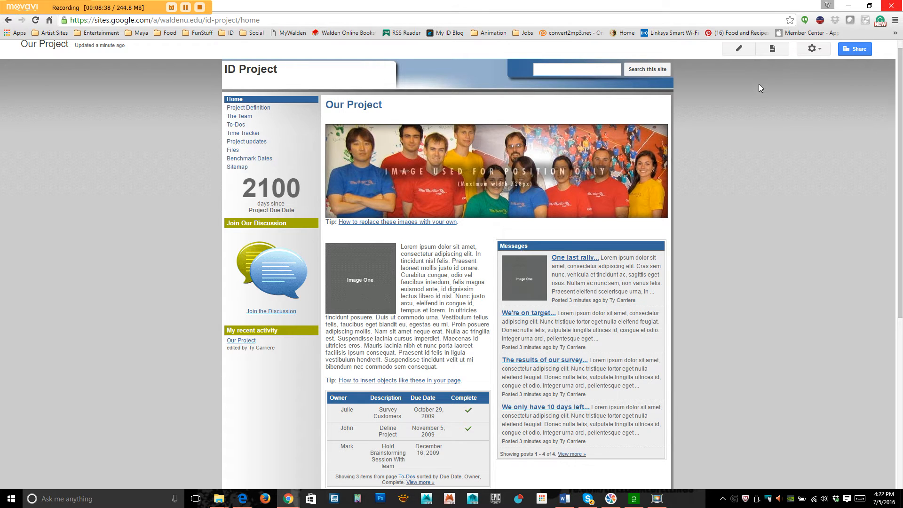
Open the Our Project page for editing and place the cursor at the start of the introductory text
{"action": "left_click", "coordinate": [739, 49]}
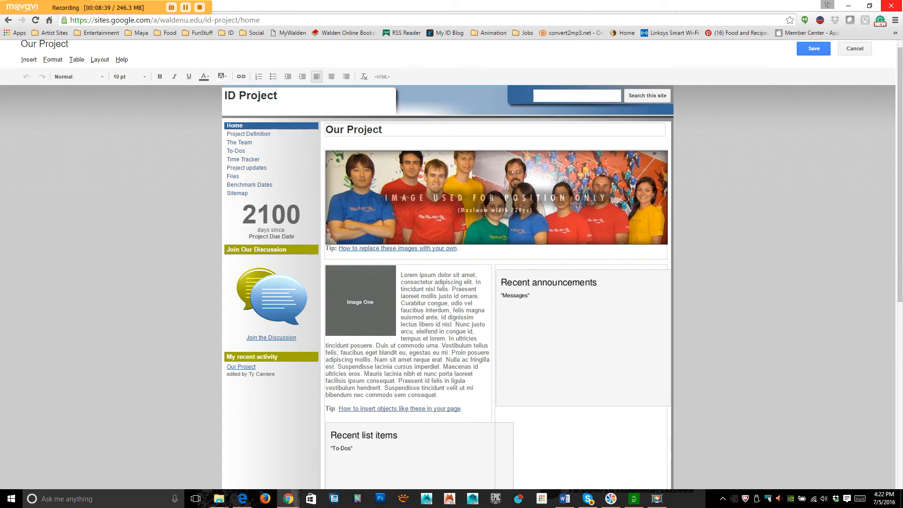
{"action": "left_click_drag", "start_coordinate": [450, 327], "coordinate": [402, 293]}
{"action": "left_click", "coordinate": [402, 278]}
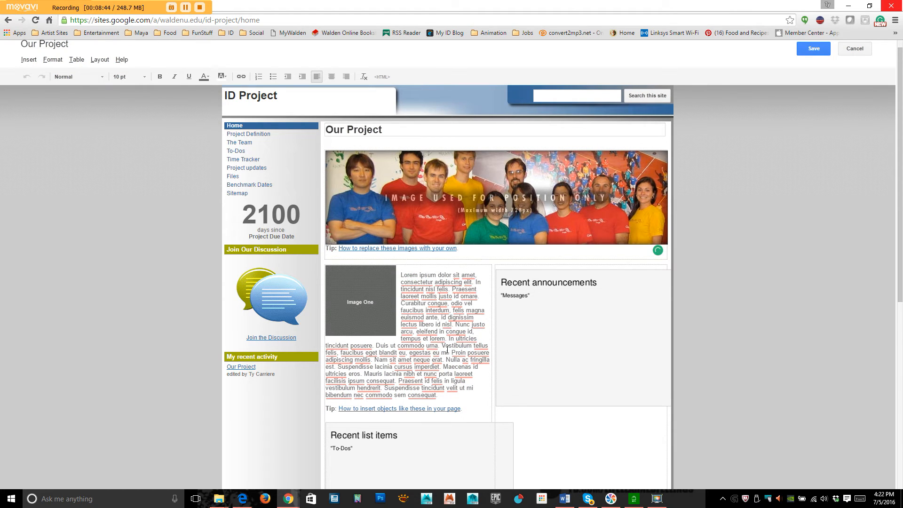
Try to move the Recent list items gadget up into the introductory text, and undo the move
{"action": "scroll", "coordinate": [471, 341], "scroll_direction": "down", "scroll_amount": 2}
{"action": "left_click_drag", "start_coordinate": [414, 346], "coordinate": [472, 273]}
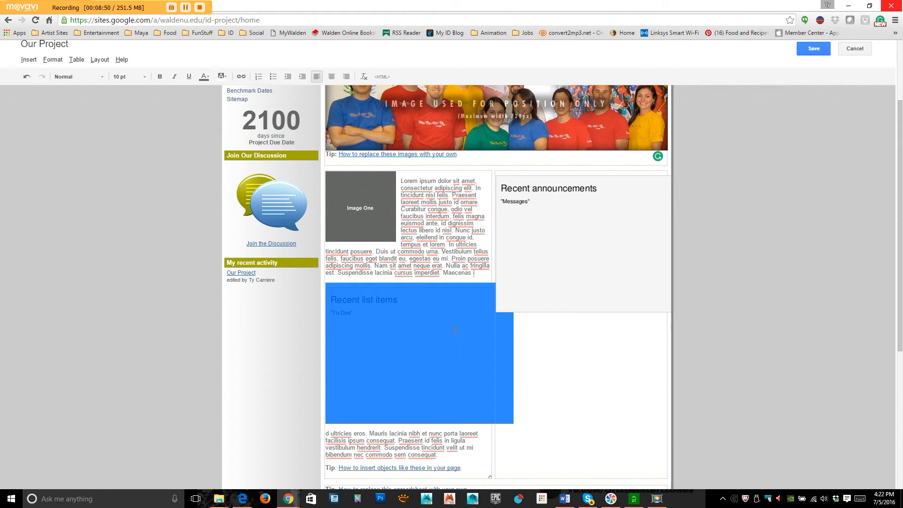
{"action": "key", "text": "ctrl+z"}
Examine the Recent announcements, Recent list items and Google spreadsheet placeholders in the page's editing view
{"action": "scroll", "coordinate": [448, 331], "scroll_direction": "down", "scroll_amount": 2}
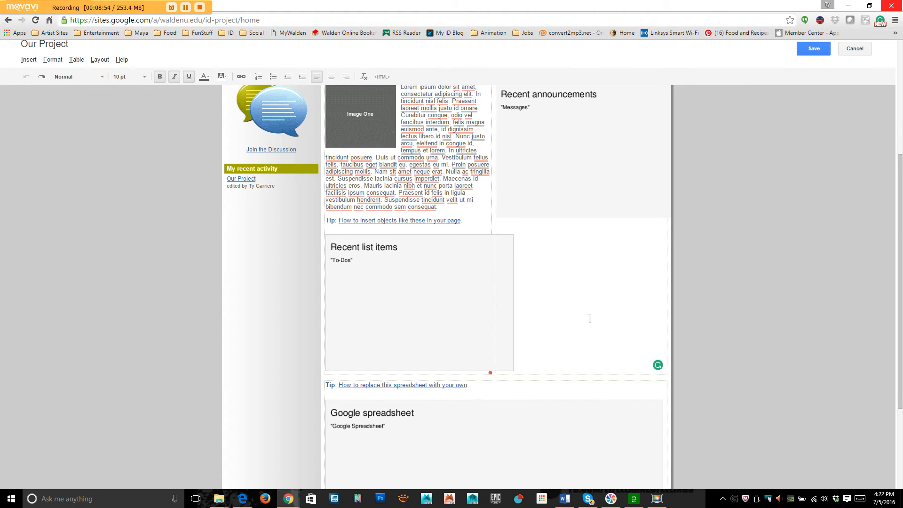
{"action": "scroll", "coordinate": [567, 323], "scroll_direction": "down", "scroll_amount": 3}
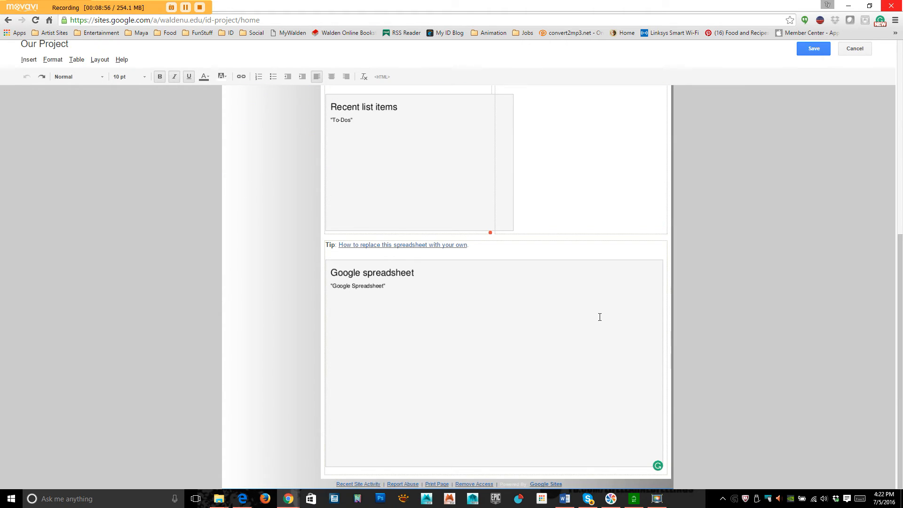
{"action": "scroll", "coordinate": [491, 323], "scroll_direction": "up", "scroll_amount": 1}
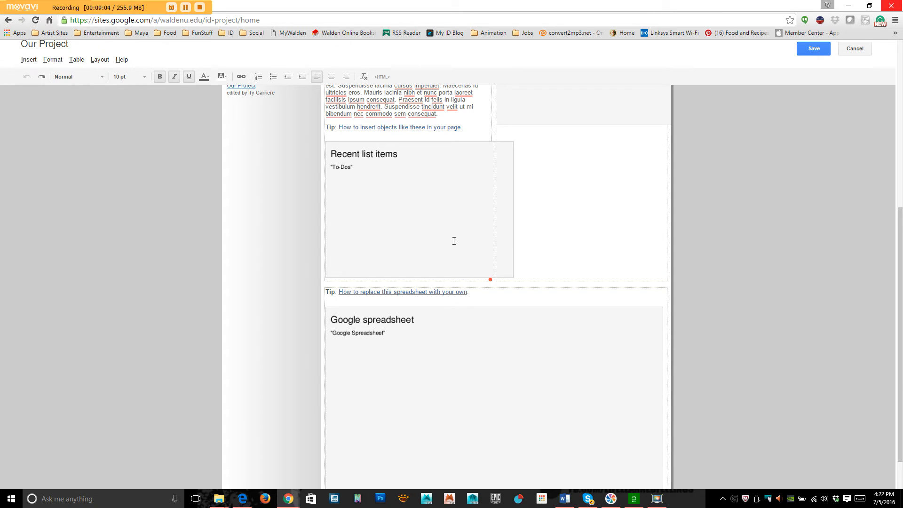
{"action": "scroll", "coordinate": [423, 222], "scroll_direction": "up", "scroll_amount": 3}
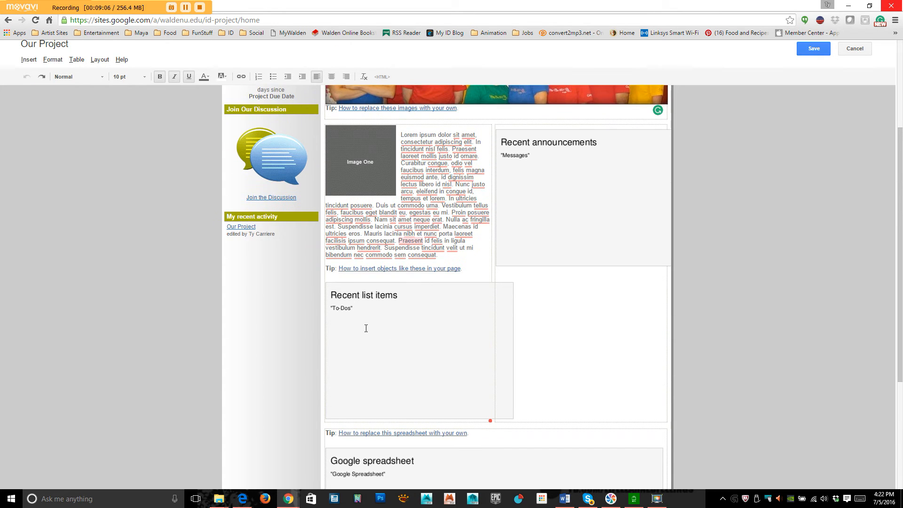
{"action": "scroll", "coordinate": [376, 318], "scroll_direction": "up", "scroll_amount": 4}
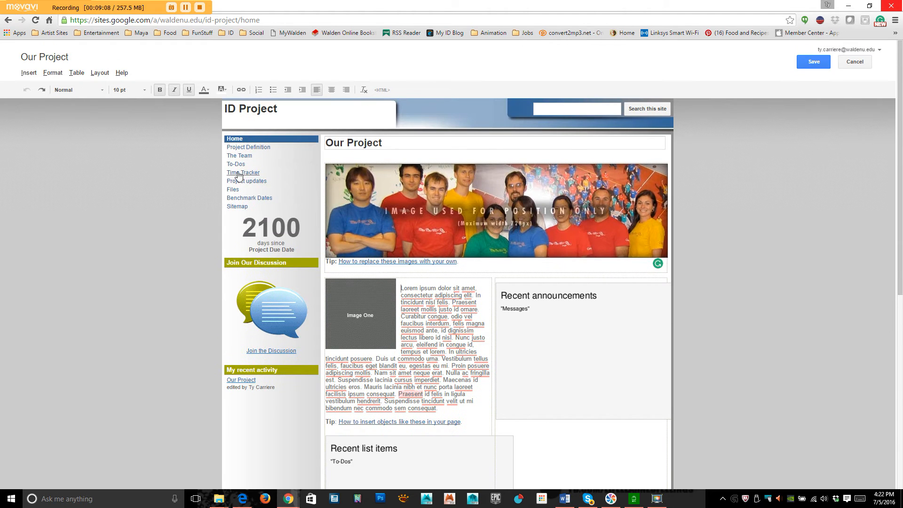
{"action": "scroll", "coordinate": [407, 314], "scroll_direction": "down", "scroll_amount": 1}
{"action": "scroll", "coordinate": [408, 314], "scroll_direction": "down", "scroll_amount": 3}
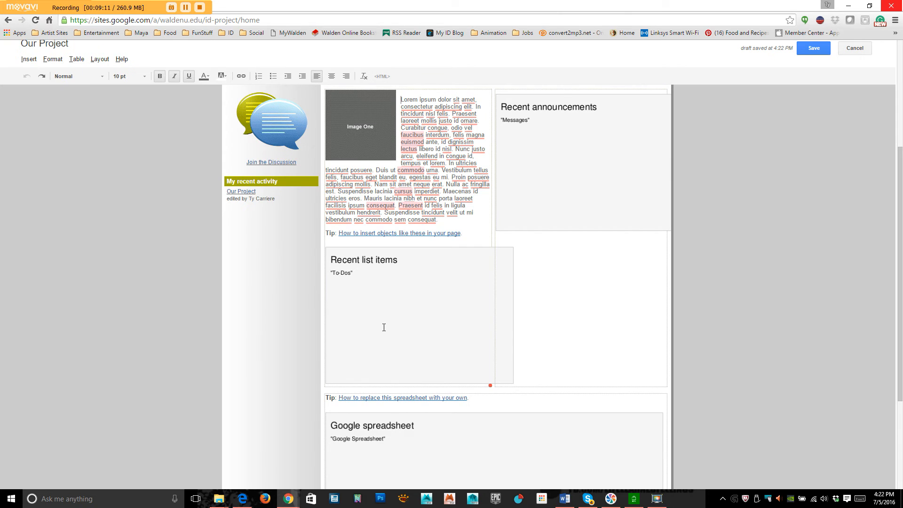
Select the Image One placeholder in the introductory text to examine its alignment, size and text-wrap options
{"action": "scroll", "coordinate": [418, 330], "scroll_direction": "up", "scroll_amount": 2}
{"action": "left_click", "coordinate": [417, 271]}
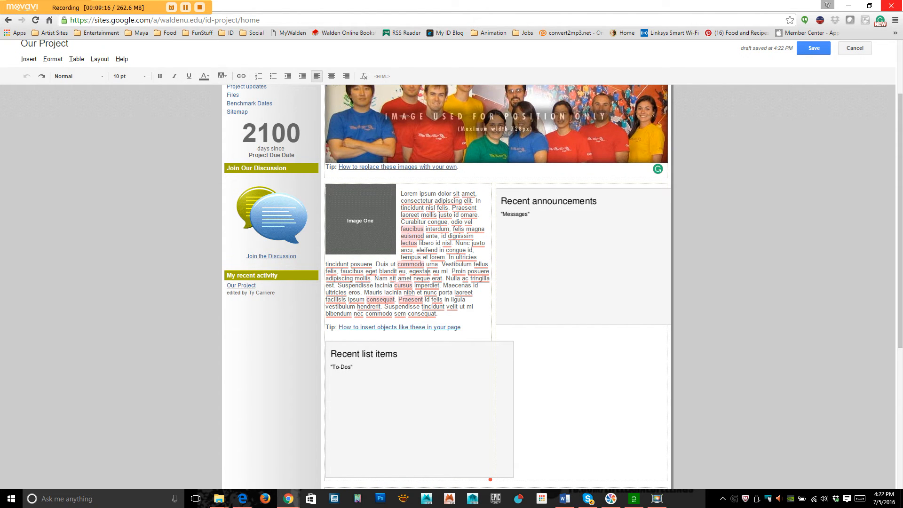
{"action": "left_click", "coordinate": [352, 229]}
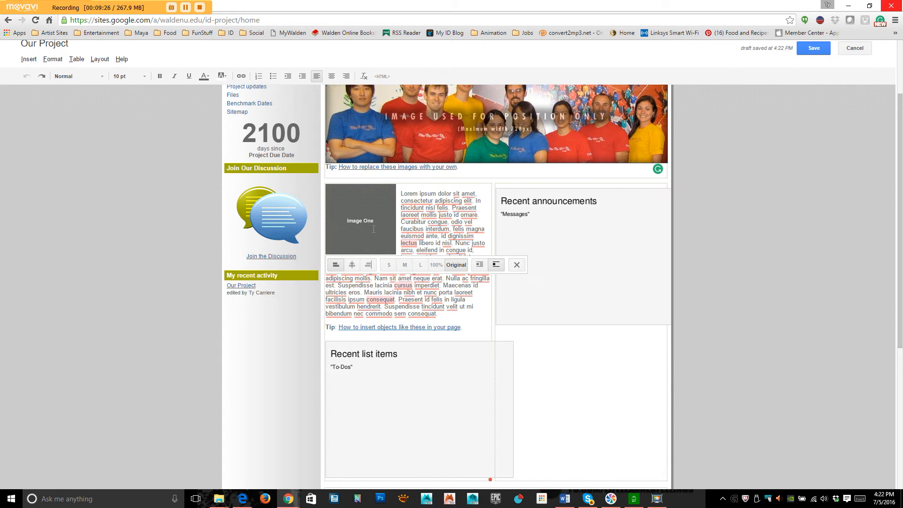
{"action": "scroll", "coordinate": [393, 229], "scroll_direction": "up", "scroll_amount": 2}
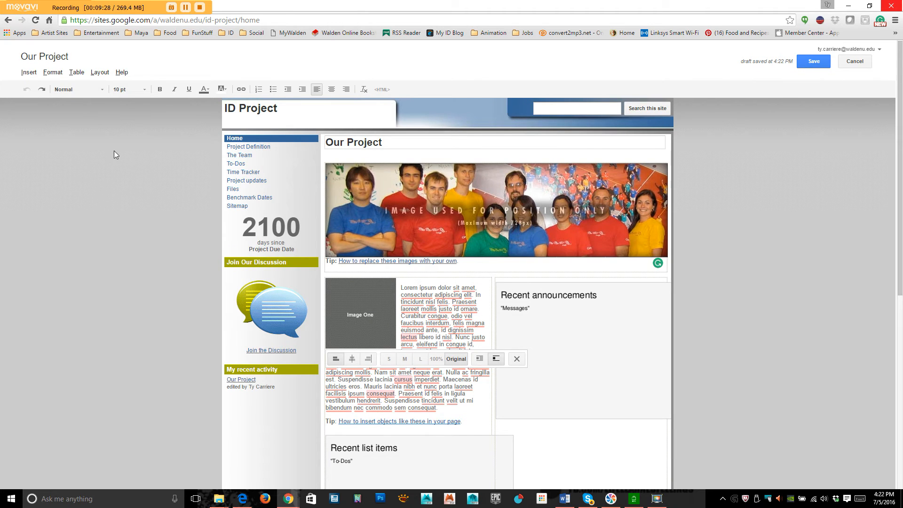
Examine the title, width and content fields for inserting a Text Box gadget, and close them without inserting anything
{"action": "left_click", "coordinate": [34, 74]}
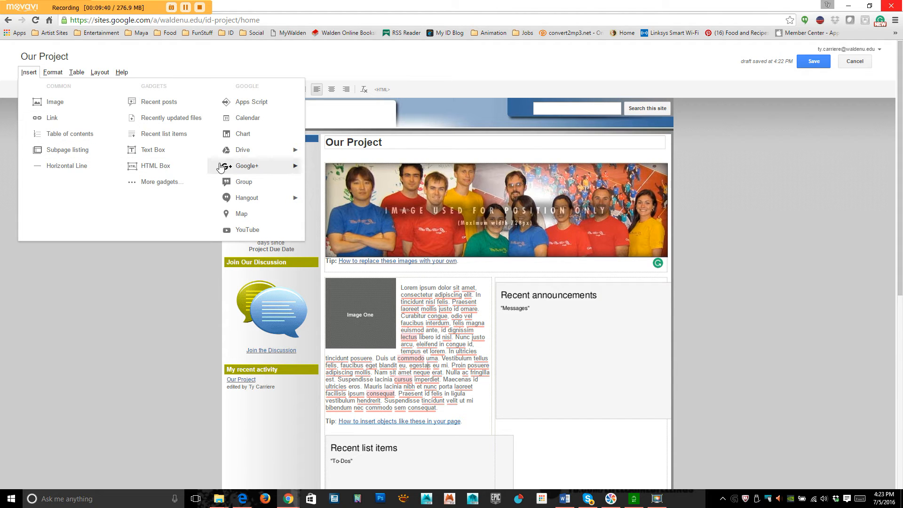
{"action": "left_click", "coordinate": [161, 153]}
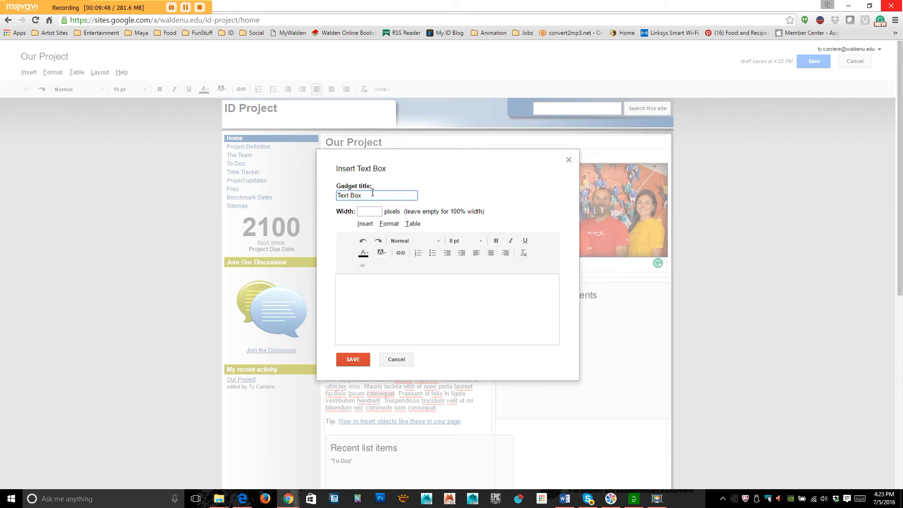
{"action": "key", "text": "ctrl+a"}
{"action": "left_click", "coordinate": [403, 158]}
{"action": "left_click_drag", "start_coordinate": [378, 195], "coordinate": [335, 191]}
{"action": "left_click", "coordinate": [407, 294]}
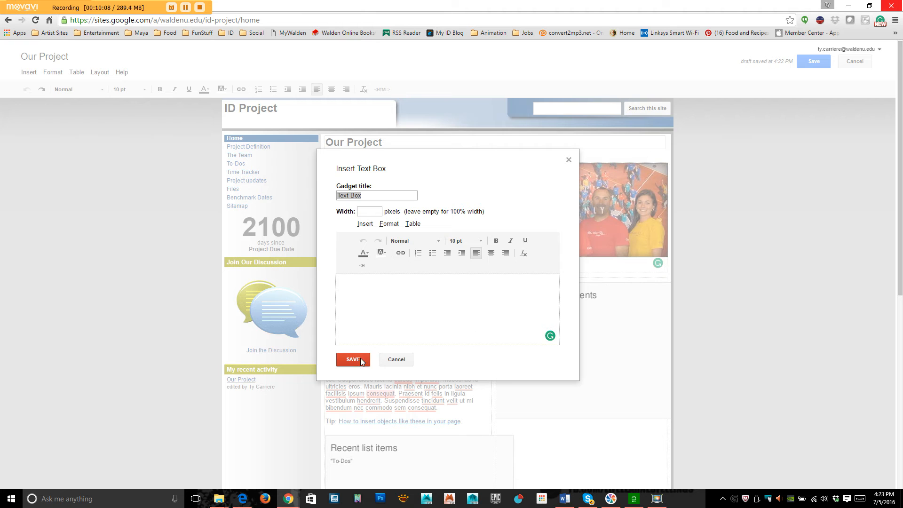
{"action": "left_click", "coordinate": [568, 161]}
Open the To-Dos page, look at its editing view, and leave it without saving
{"action": "scroll", "coordinate": [453, 337], "scroll_direction": "down", "scroll_amount": 7}
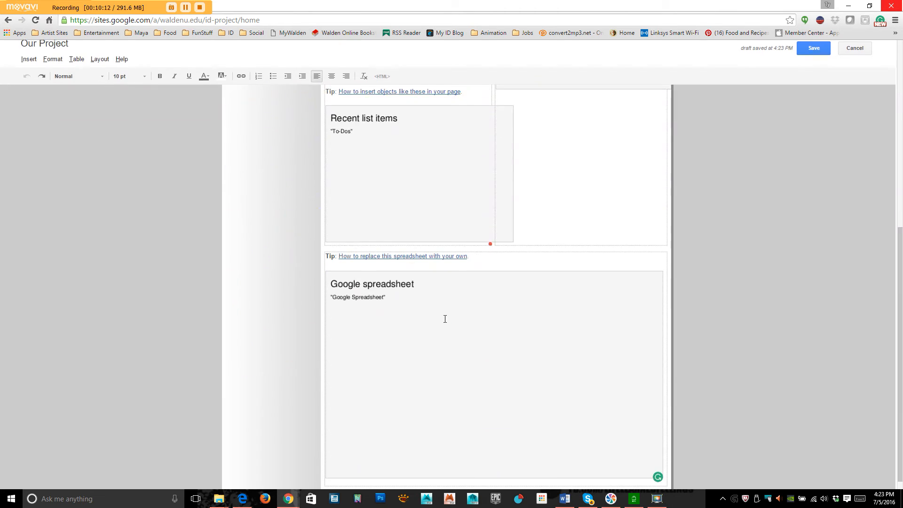
{"action": "scroll", "coordinate": [447, 318], "scroll_direction": "up", "scroll_amount": 5}
{"action": "scroll", "coordinate": [448, 315], "scroll_direction": "up", "scroll_amount": 3}
{"action": "mouse_move", "coordinate": [454, 313]}
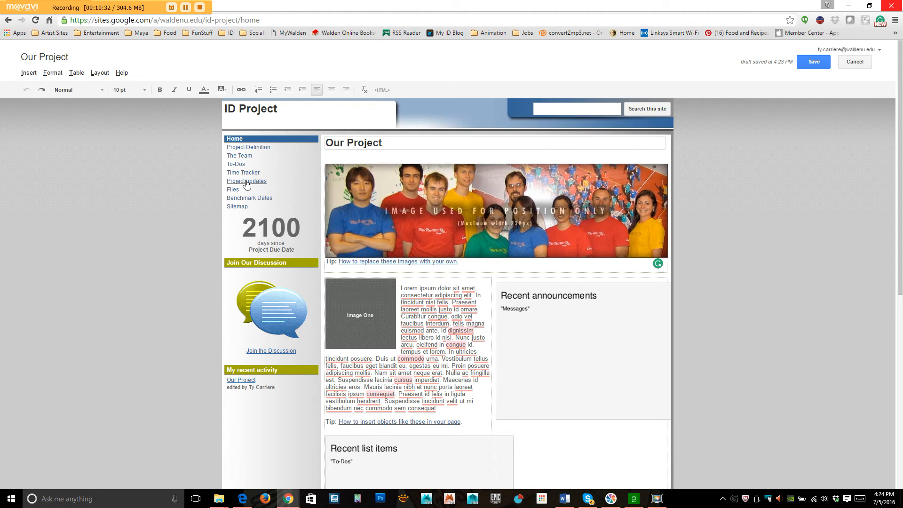
{"action": "left_click", "coordinate": [240, 165]}
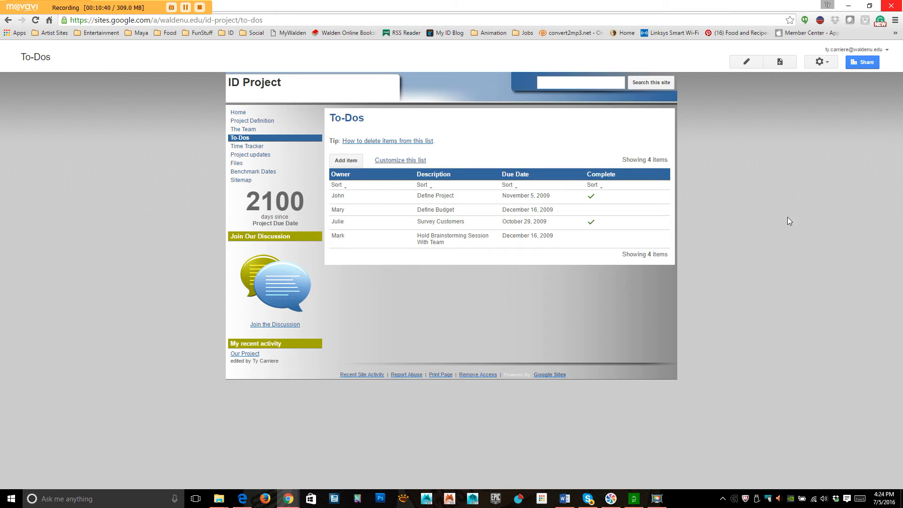
{"action": "left_click", "coordinate": [746, 62]}
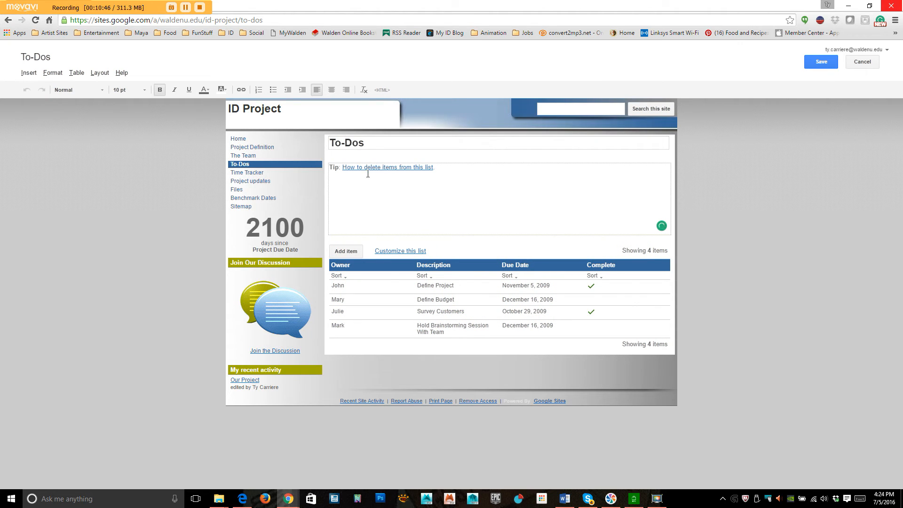
{"action": "left_click", "coordinate": [862, 62]}
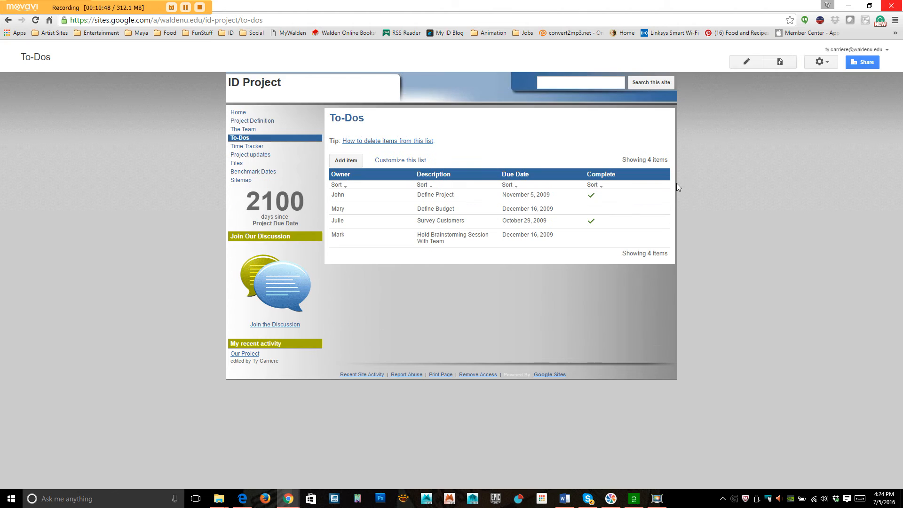
Open the tip on deleting list items and read how to add, remove and customize list rows and gadgets
{"action": "left_click", "coordinate": [381, 142]}
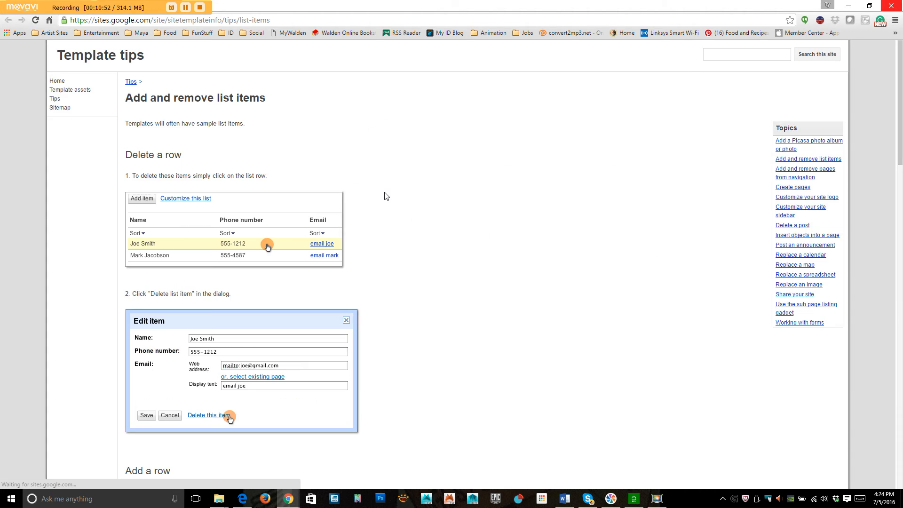
{"action": "scroll", "coordinate": [319, 273], "scroll_direction": "down", "scroll_amount": 5}
{"action": "scroll", "coordinate": [381, 274], "scroll_direction": "down", "scroll_amount": 4}
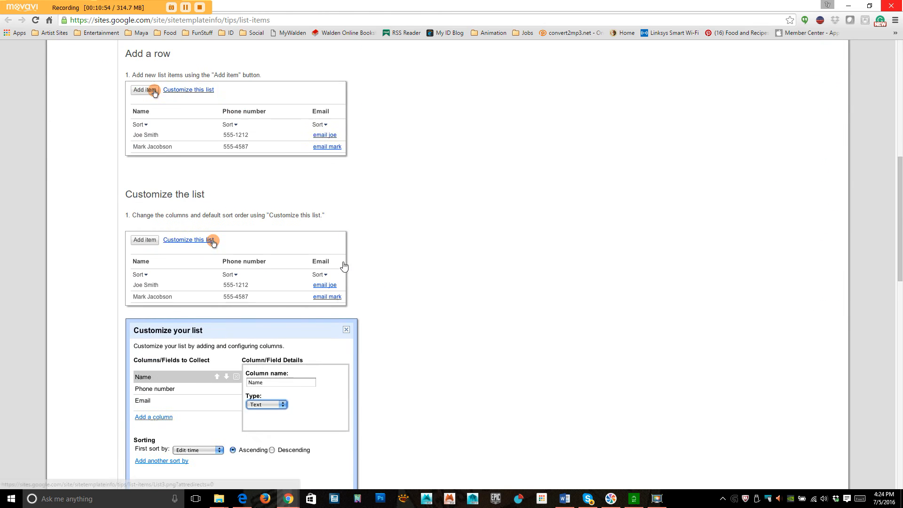
{"action": "scroll", "coordinate": [538, 282], "scroll_direction": "down", "scroll_amount": 4}
{"action": "scroll", "coordinate": [560, 280], "scroll_direction": "down", "scroll_amount": 6}
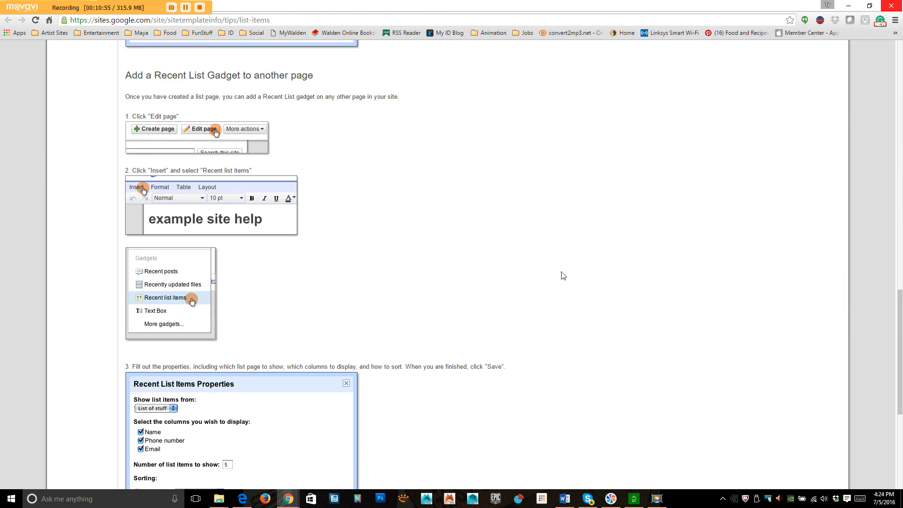
{"action": "scroll", "coordinate": [561, 263], "scroll_direction": "down", "scroll_amount": 5}
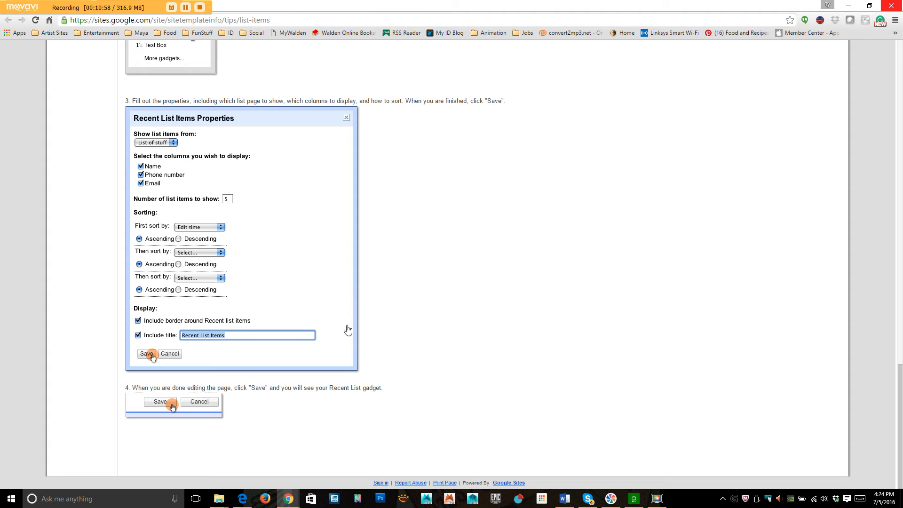
{"action": "scroll", "coordinate": [263, 279], "scroll_direction": "up", "scroll_amount": 1}
{"action": "scroll", "coordinate": [329, 249], "scroll_direction": "up", "scroll_amount": 8}
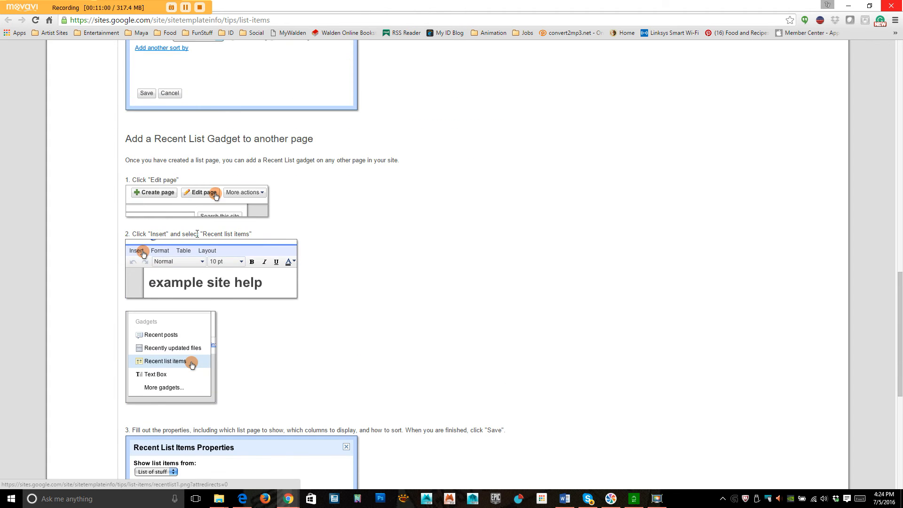
{"action": "scroll", "coordinate": [422, 221], "scroll_direction": "up", "scroll_amount": 5}
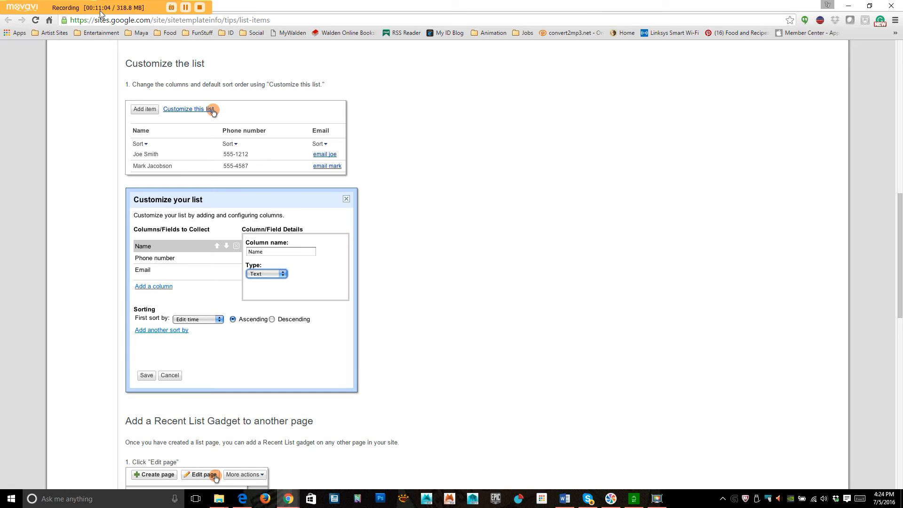
Return from the tips page to the To-Dos browser tab and maximize the window again
{"action": "left_click", "coordinate": [26, 9]}
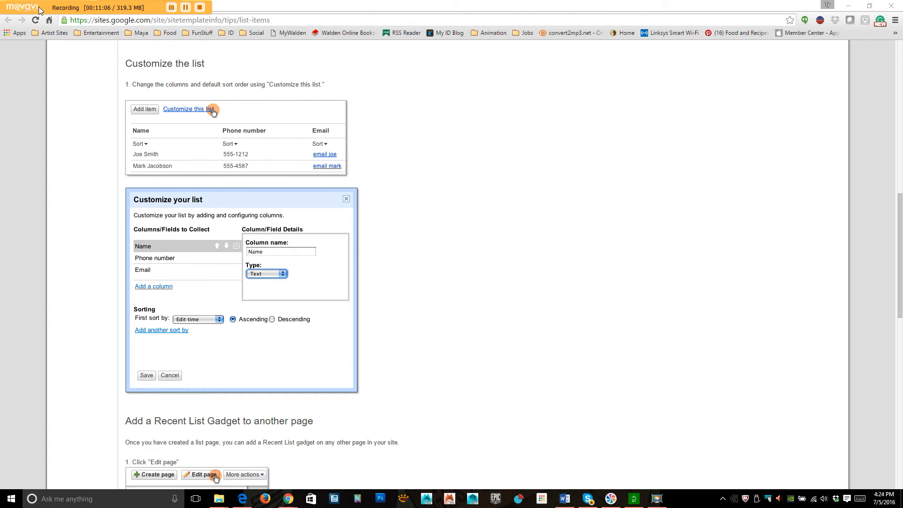
{"action": "left_click_drag", "start_coordinate": [286, 9], "coordinate": [301, 37]}
{"action": "left_click", "coordinate": [68, 44]}
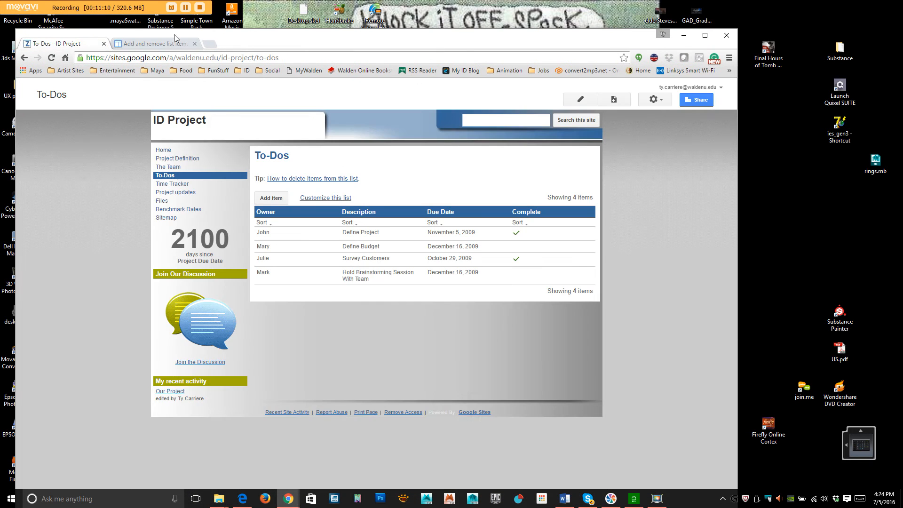
{"action": "double_click", "coordinate": [246, 37]}
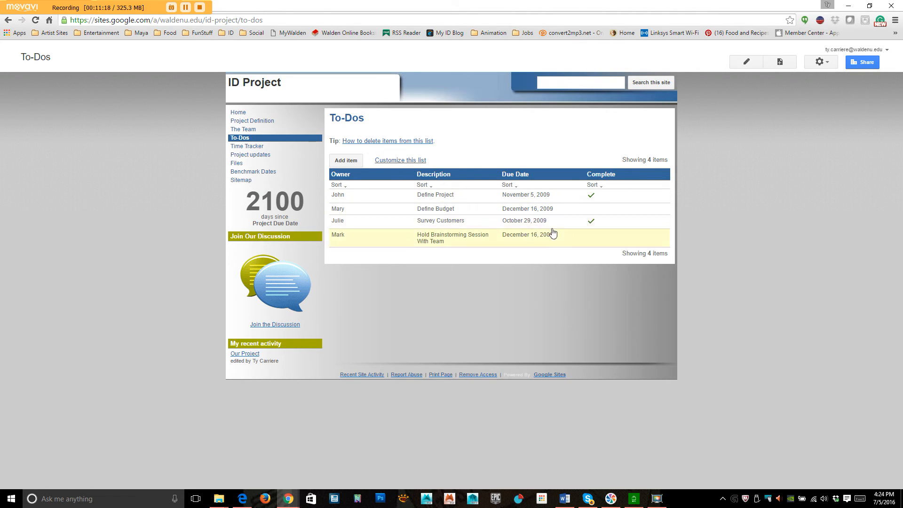
Open the To-Dos page's list customization and replace the first Owner dropdown option with the new owner's first name
{"action": "left_click", "coordinate": [747, 62]}
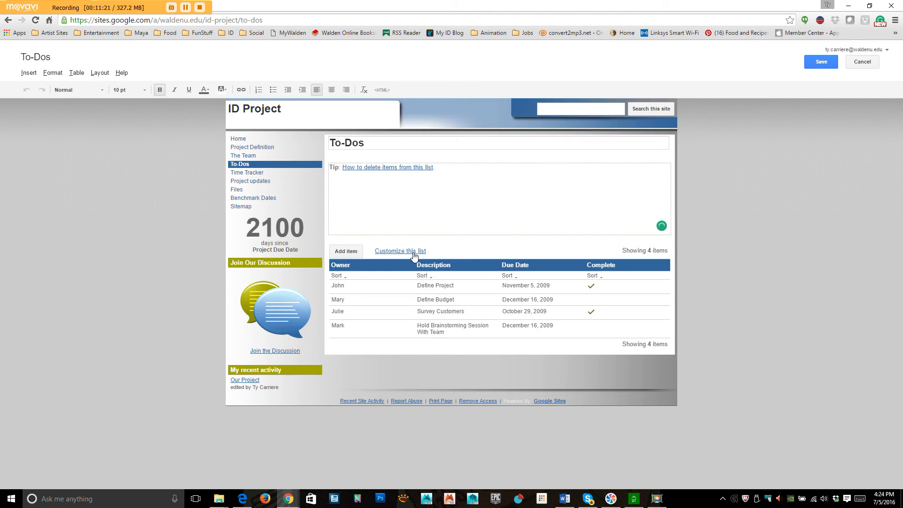
{"action": "left_click", "coordinate": [400, 251]}
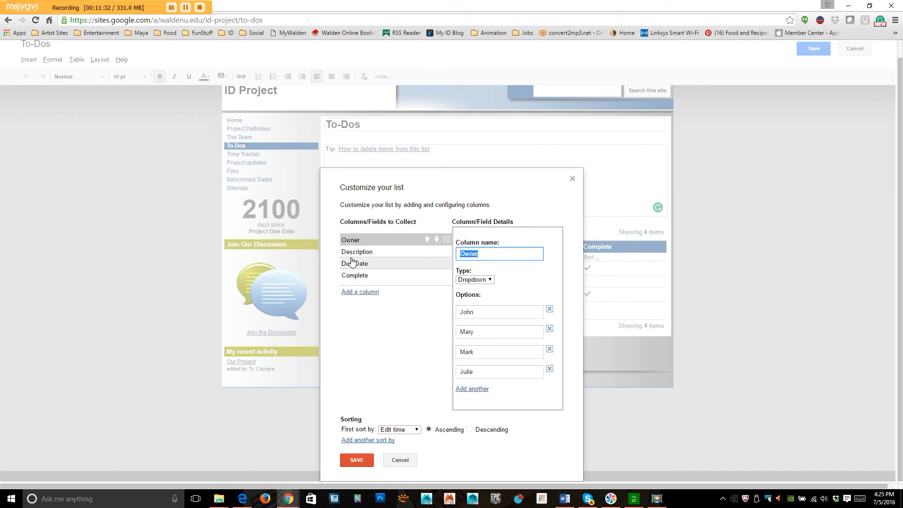
{"action": "left_click", "coordinate": [487, 313]}
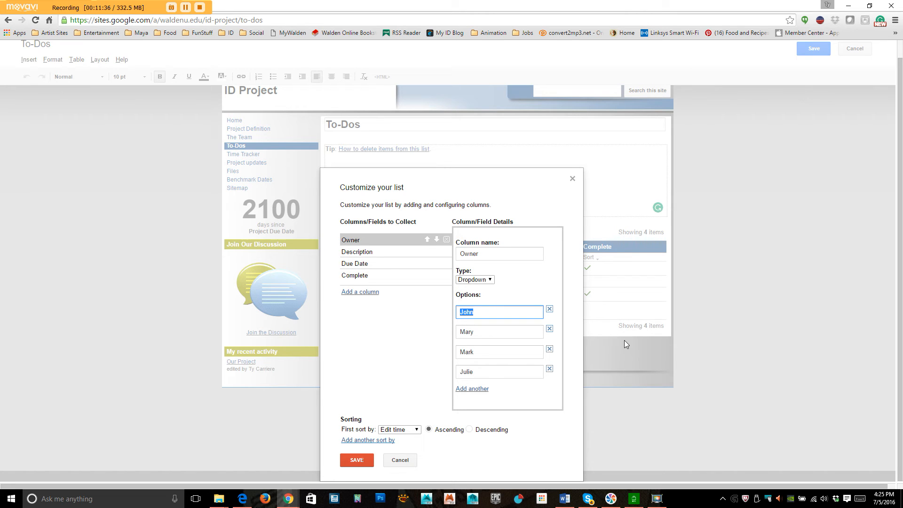
{"action": "type", "text": "Ty"}
Review the Description, Due Date and Complete columns, keep Complete's type as Checkbox, and save the list customization
{"action": "left_click", "coordinate": [364, 253]}
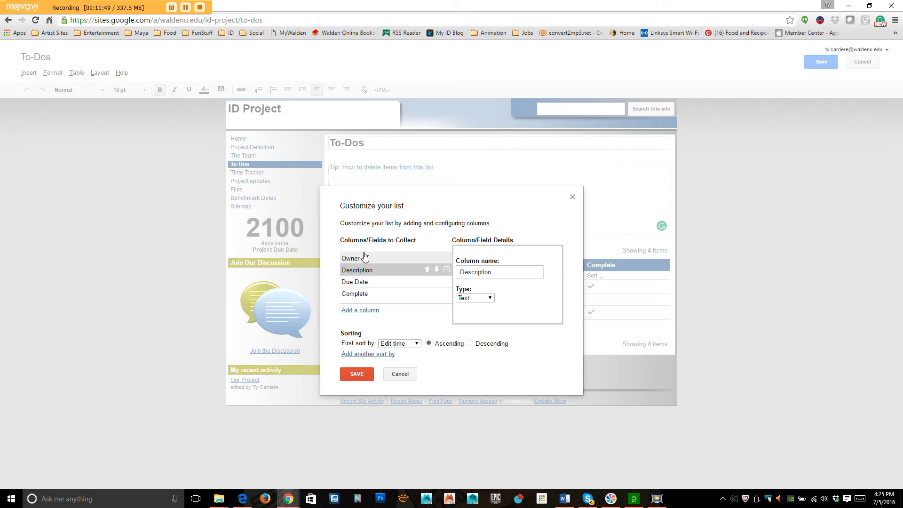
{"action": "left_click", "coordinate": [367, 282]}
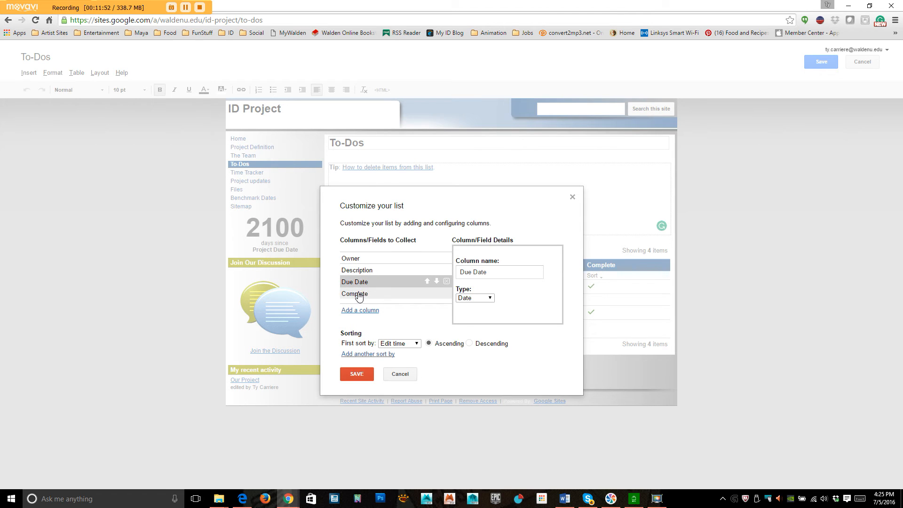
{"action": "left_click", "coordinate": [358, 294]}
{"action": "left_click", "coordinate": [482, 300]}
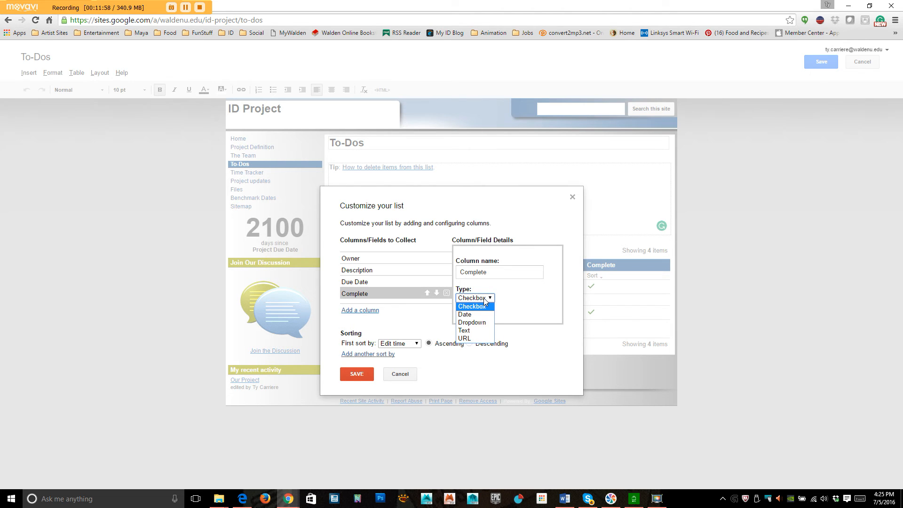
{"action": "left_click", "coordinate": [484, 298]}
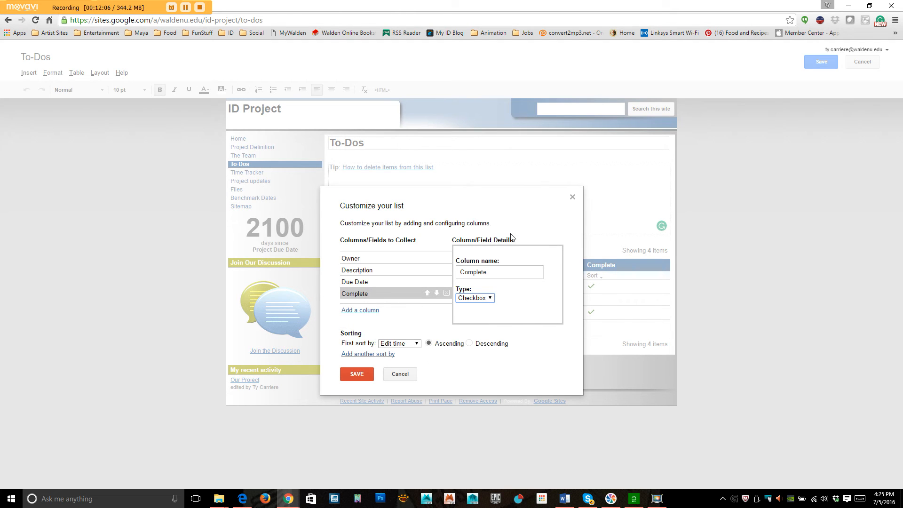
{"action": "left_click", "coordinate": [343, 375]}
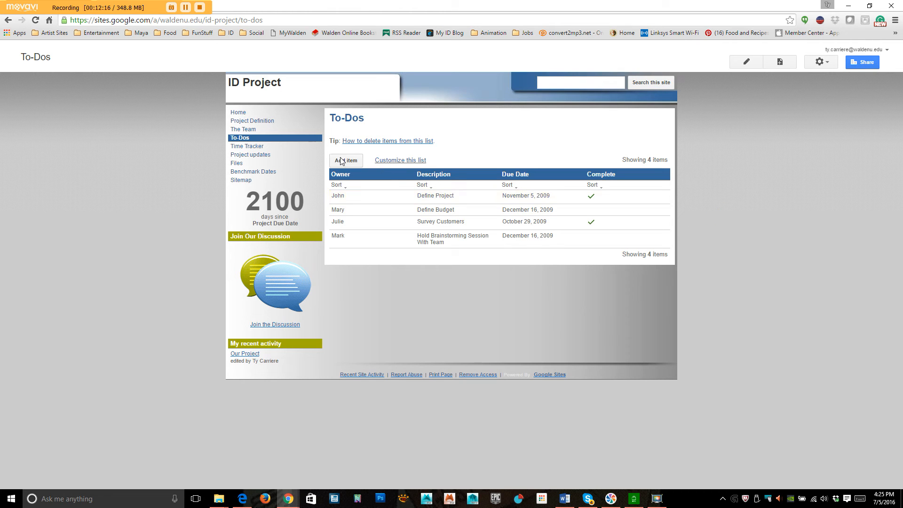
Reload the To-Dos page by way of The Team page, then reopen its list customization and save it again
{"action": "left_click", "coordinate": [243, 130]}
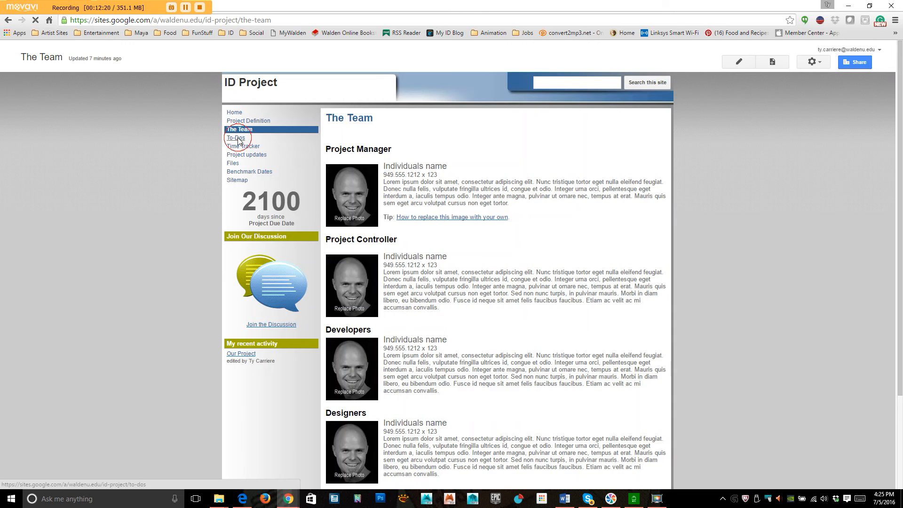
{"action": "left_click", "coordinate": [236, 138]}
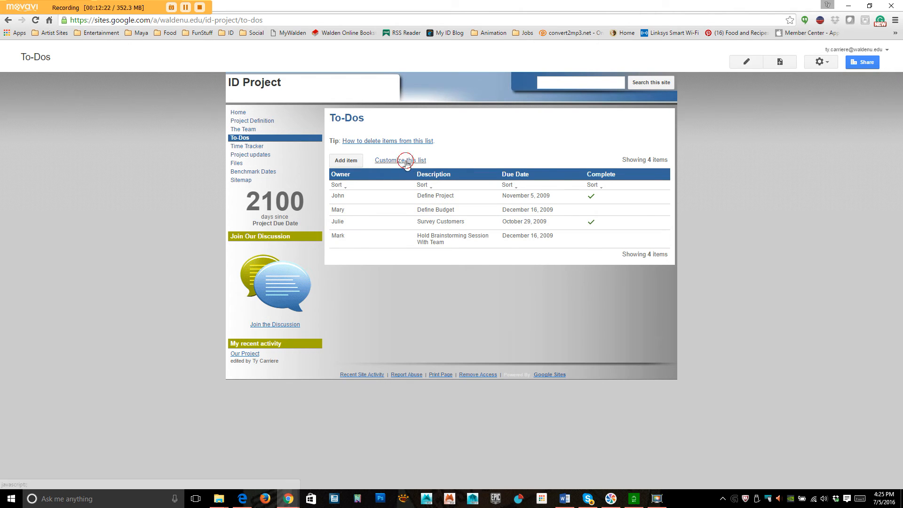
{"action": "left_click", "coordinate": [402, 160]}
{"action": "left_click", "coordinate": [368, 475]}
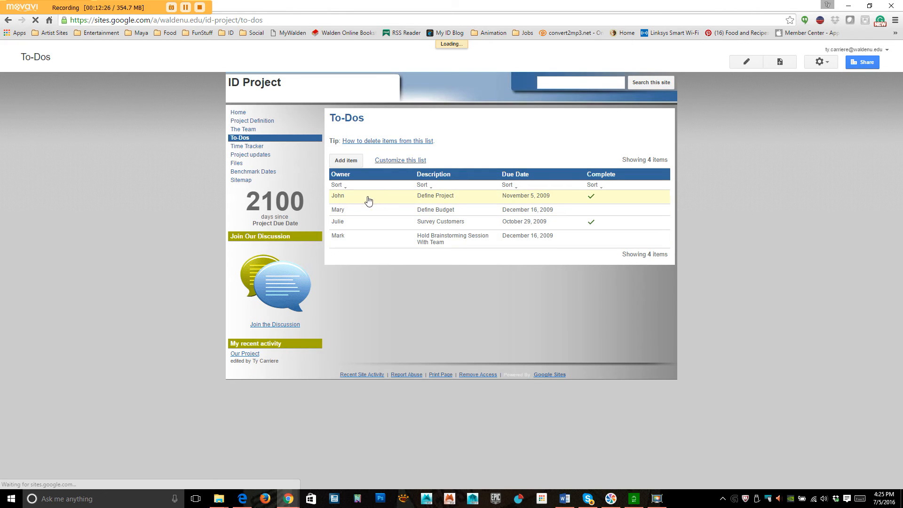
Save the Define Project item with the renamed owner, then reopen the item to check it and cancel
{"action": "left_click", "coordinate": [338, 200]}
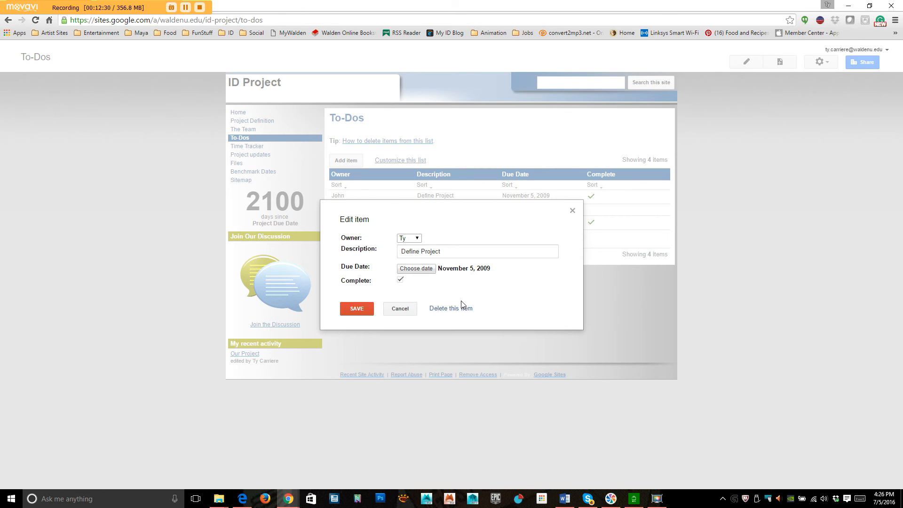
{"action": "left_click", "coordinate": [356, 310]}
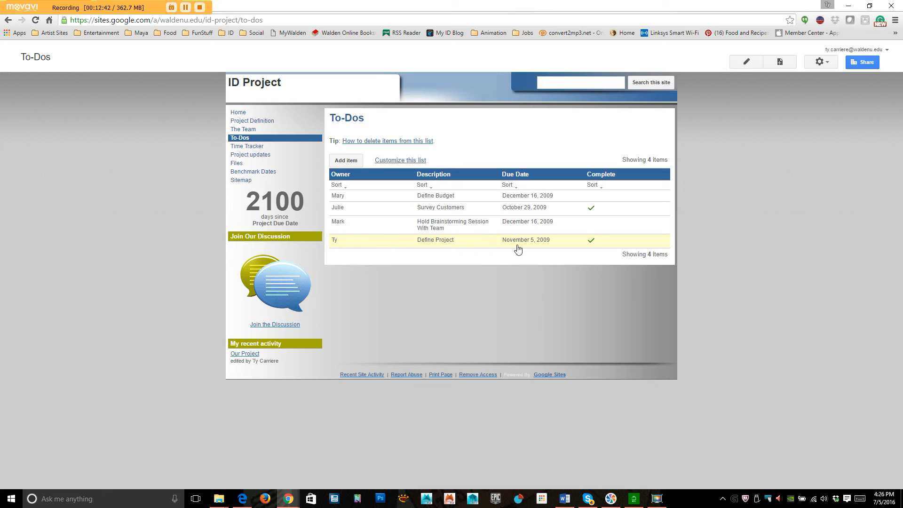
{"action": "left_click", "coordinate": [442, 244]}
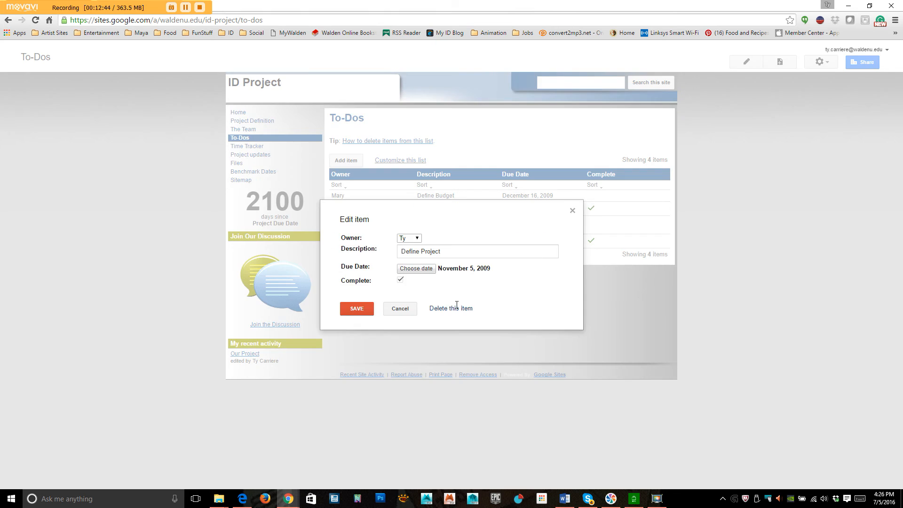
{"action": "left_click", "coordinate": [399, 311]}
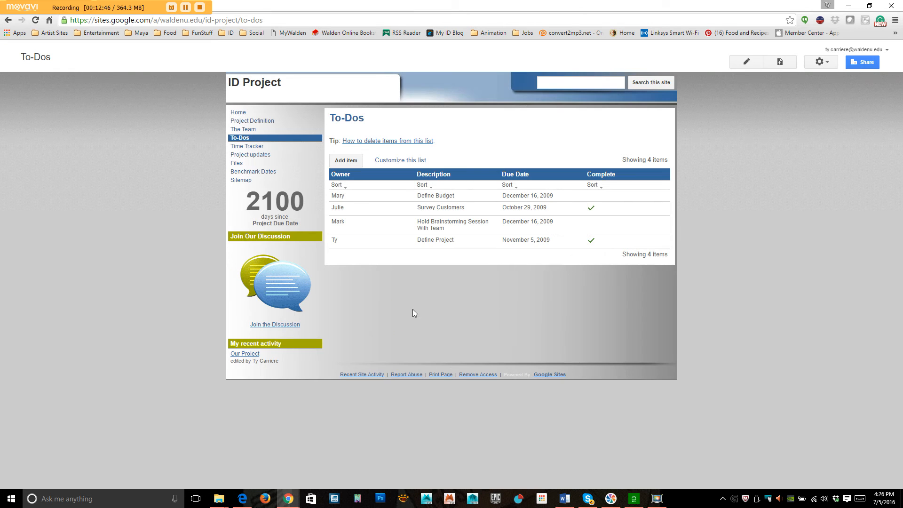
Open the Define Project item, toggle its Complete checkbox off and back on, and save the item
{"action": "left_click", "coordinate": [590, 247]}
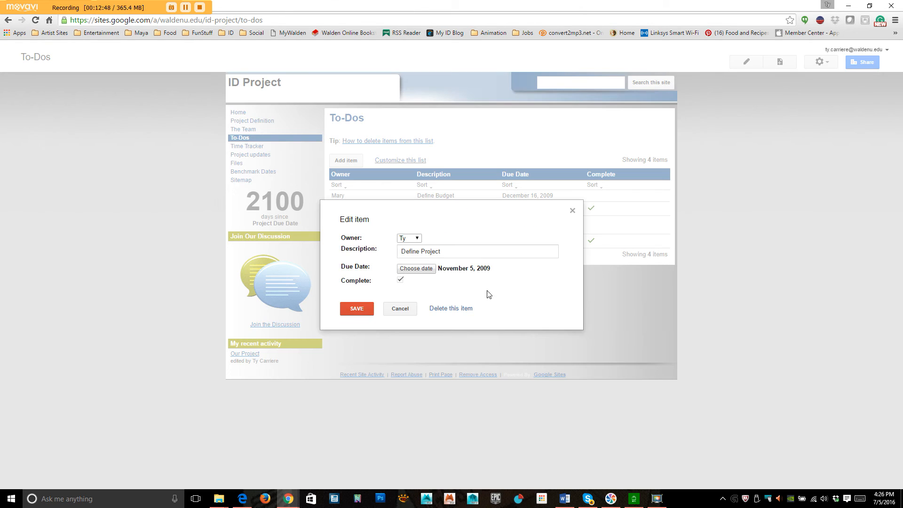
{"action": "left_click", "coordinate": [400, 280]}
{"action": "left_click", "coordinate": [401, 280]}
{"action": "left_click", "coordinate": [358, 309]}
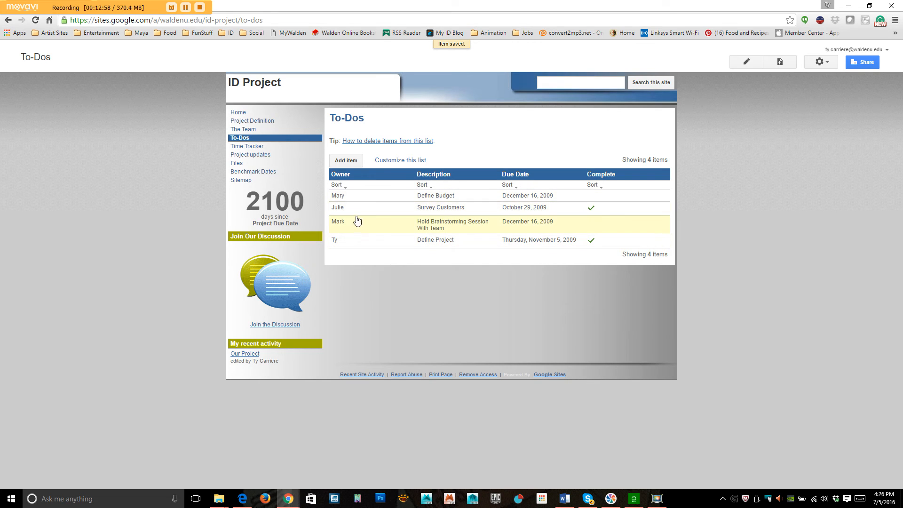
Open the Time Tracker page, review the Date, Person, Hours and Description columns in its list customization, and cancel
{"action": "left_click", "coordinate": [246, 148]}
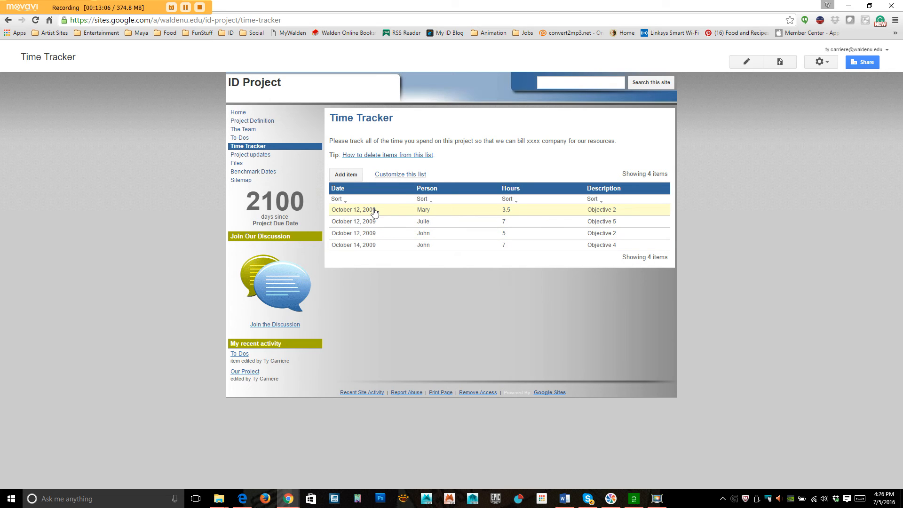
{"action": "left_click", "coordinate": [400, 174]}
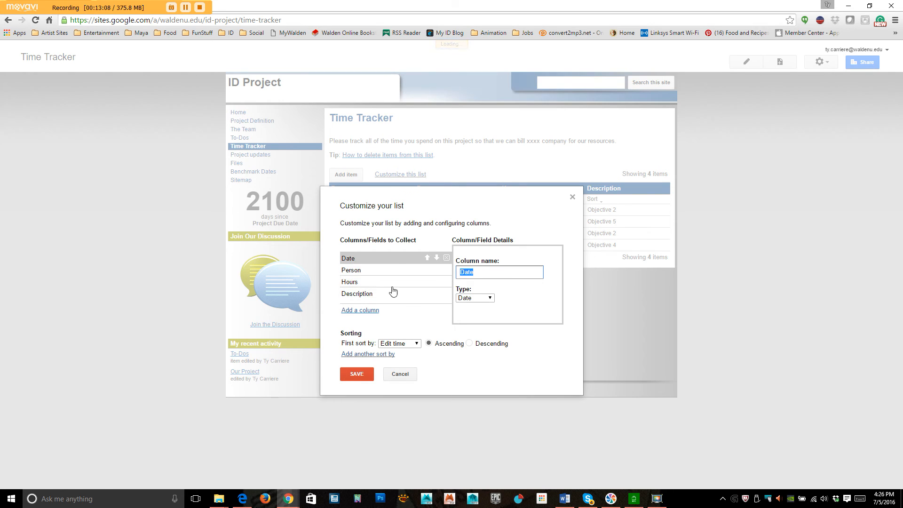
{"action": "left_click", "coordinate": [366, 271]}
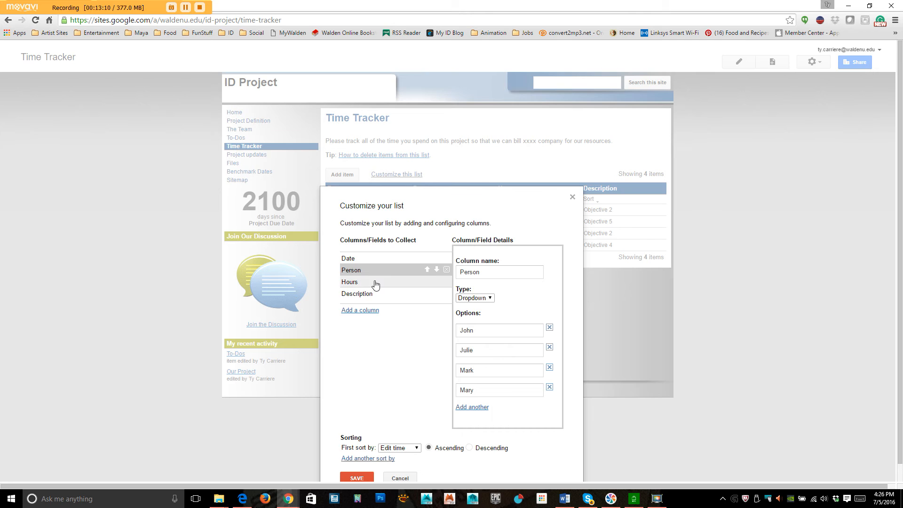
{"action": "left_click", "coordinate": [364, 282]}
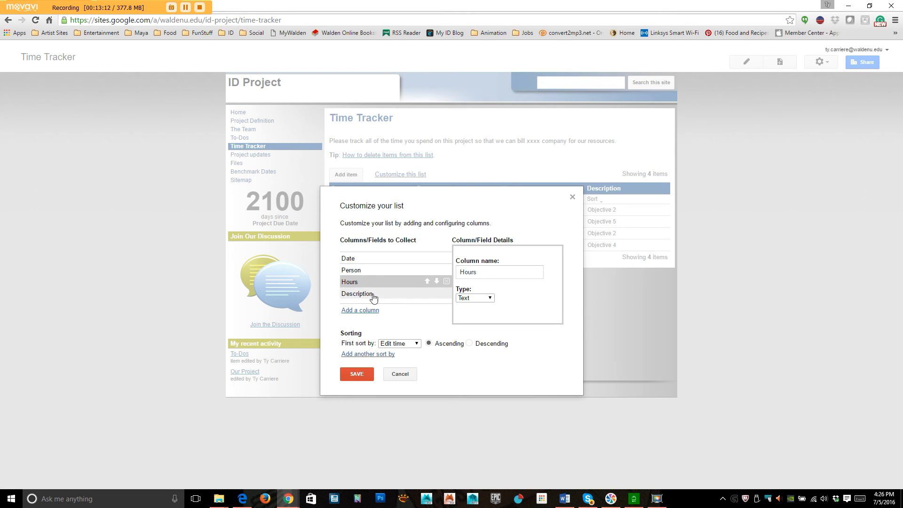
{"action": "left_click", "coordinate": [364, 293]}
{"action": "left_click", "coordinate": [364, 264]}
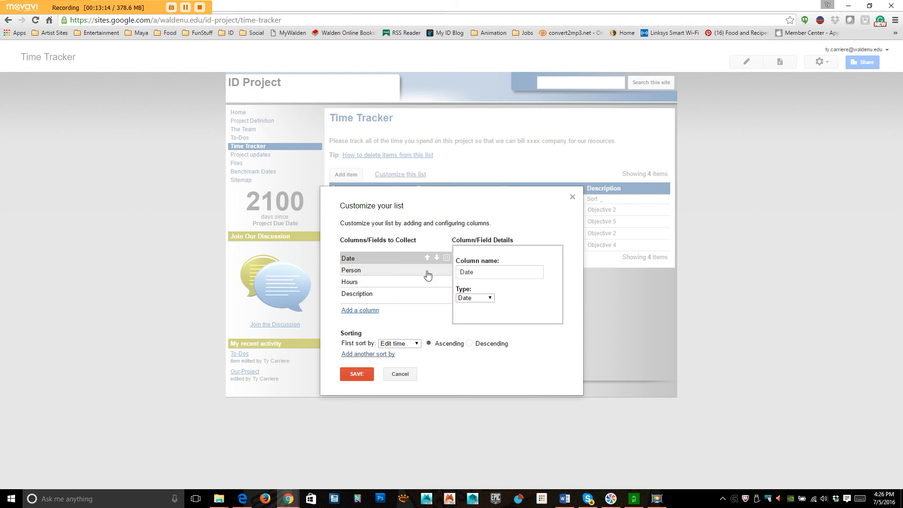
{"action": "left_click", "coordinate": [400, 374]}
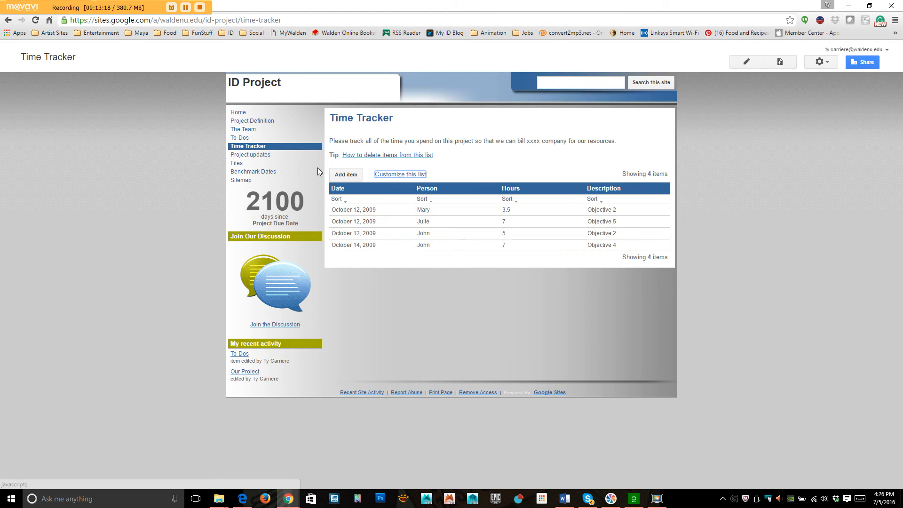
Open the Project updates page and look through its existing posts
{"action": "left_click", "coordinate": [252, 155]}
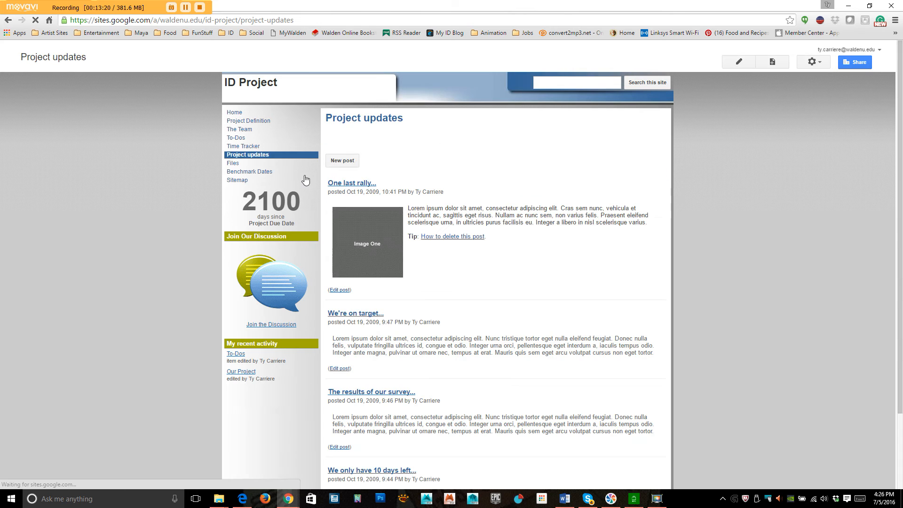
{"action": "scroll", "coordinate": [551, 253], "scroll_direction": "down", "scroll_amount": 2}
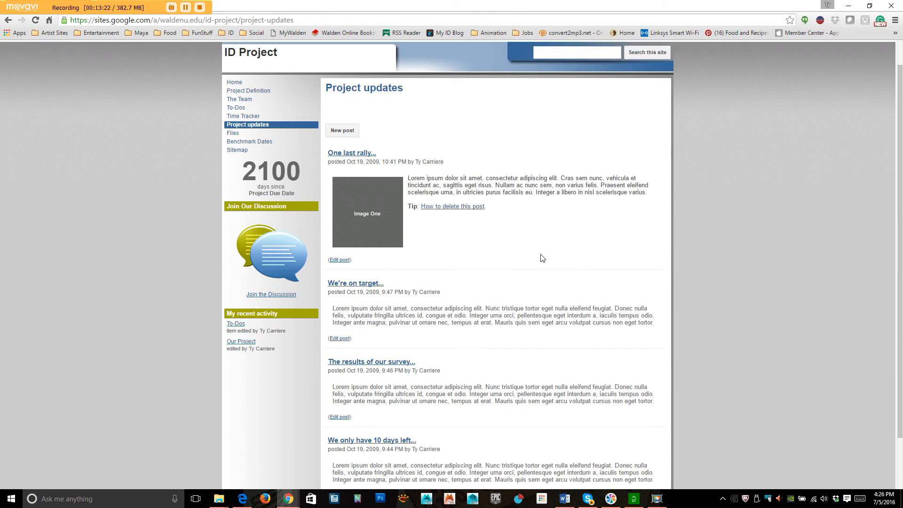
{"action": "scroll", "coordinate": [476, 298], "scroll_direction": "up", "scroll_amount": 2}
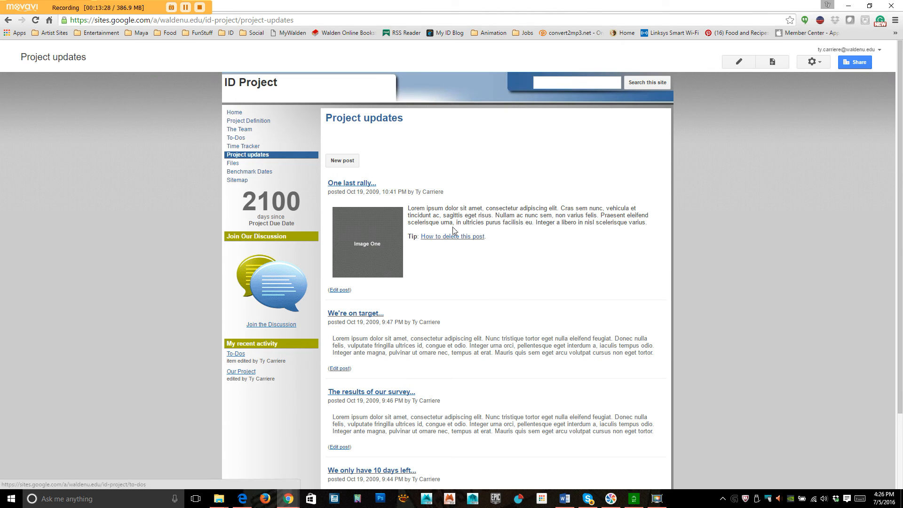
{"action": "scroll", "coordinate": [488, 276], "scroll_direction": "down", "scroll_amount": 1}
Start a new post on the Project updates page and review the objects that can be inserted into it
{"action": "left_click", "coordinate": [341, 117]}
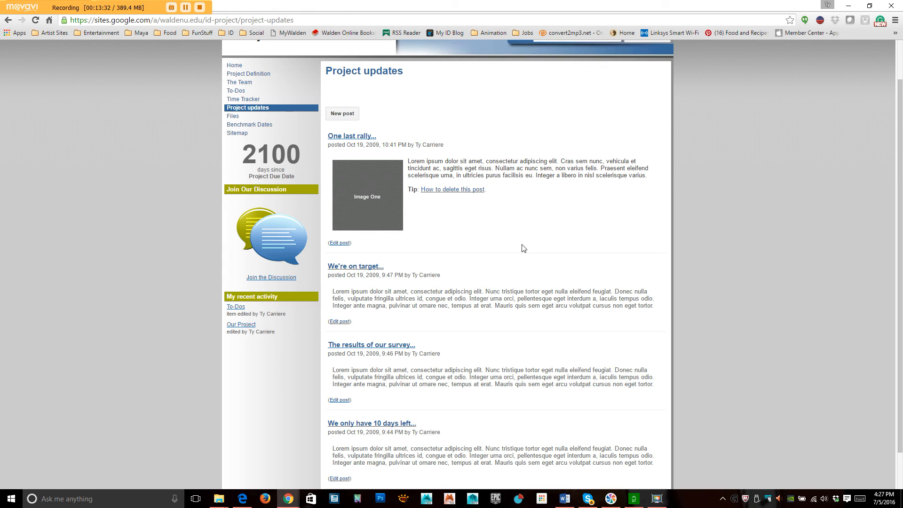
{"action": "left_click", "coordinate": [343, 115]}
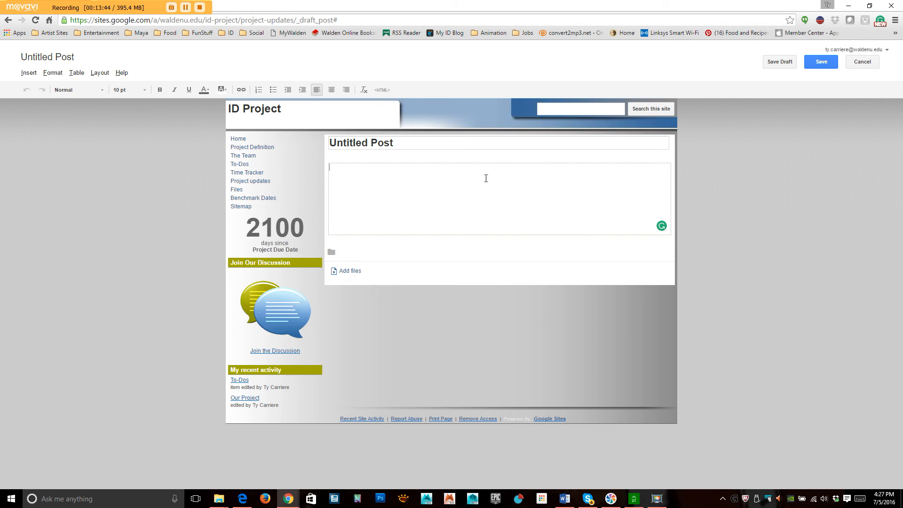
{"action": "left_click", "coordinate": [28, 73]}
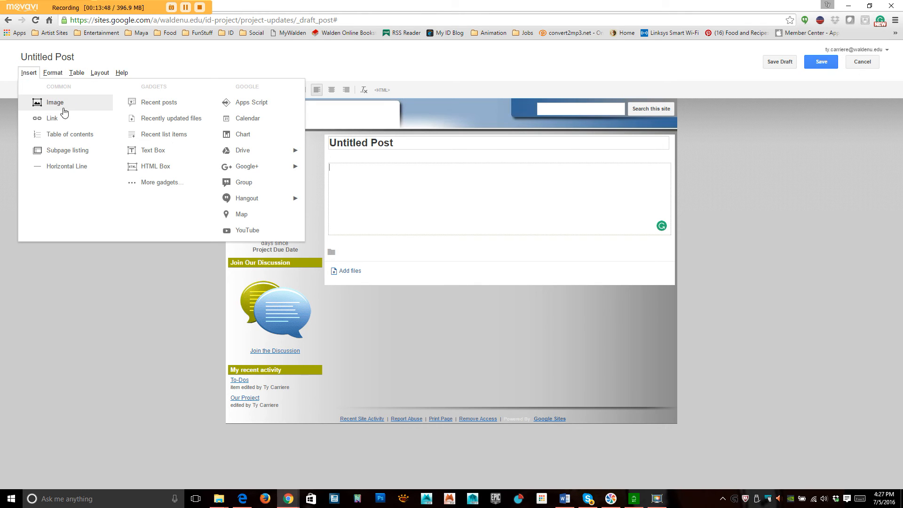
{"action": "left_click", "coordinate": [451, 312]}
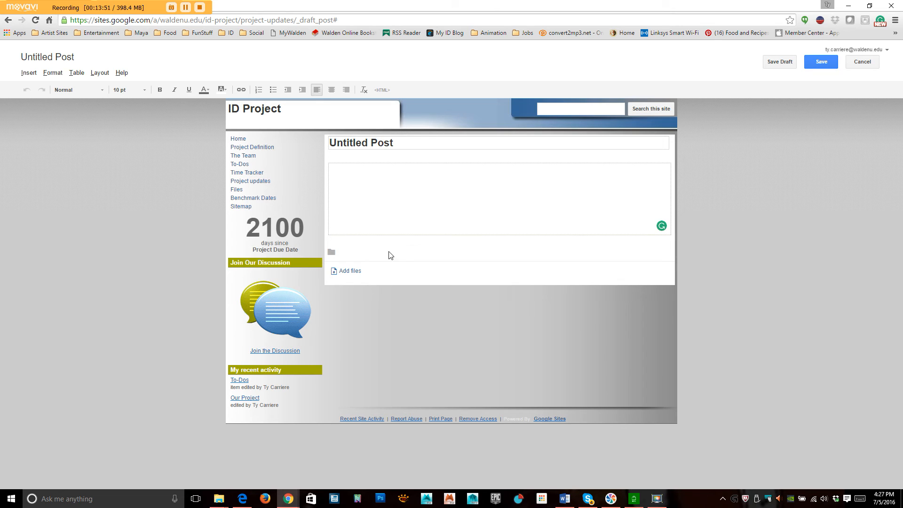
View the Benchmark Dates page and the Sitemap, including the page hierarchy in the site management view, and return to the Sitemap
{"action": "left_click", "coordinate": [257, 198]}
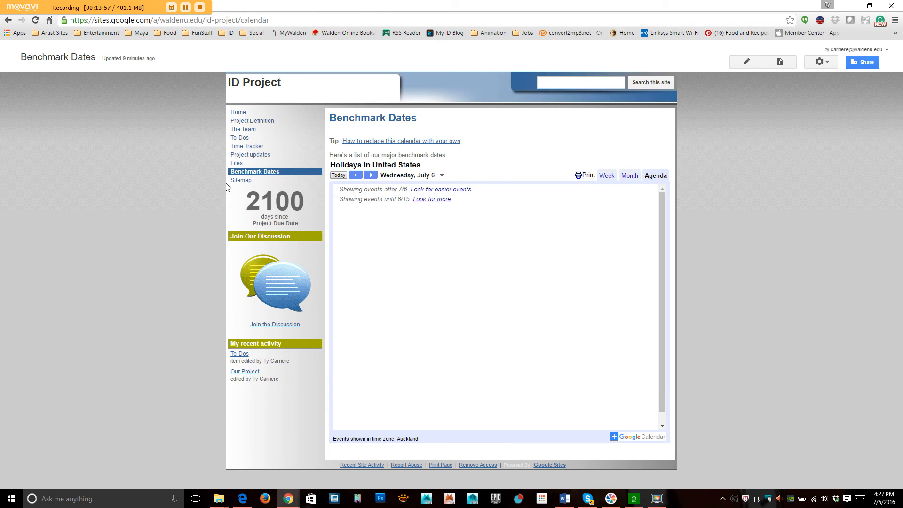
{"action": "left_click", "coordinate": [242, 184]}
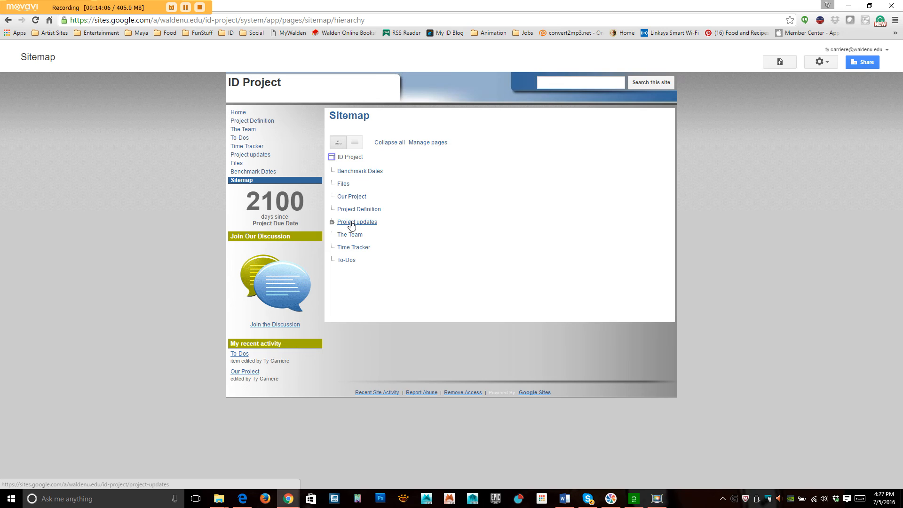
{"action": "left_click", "coordinate": [428, 143]}
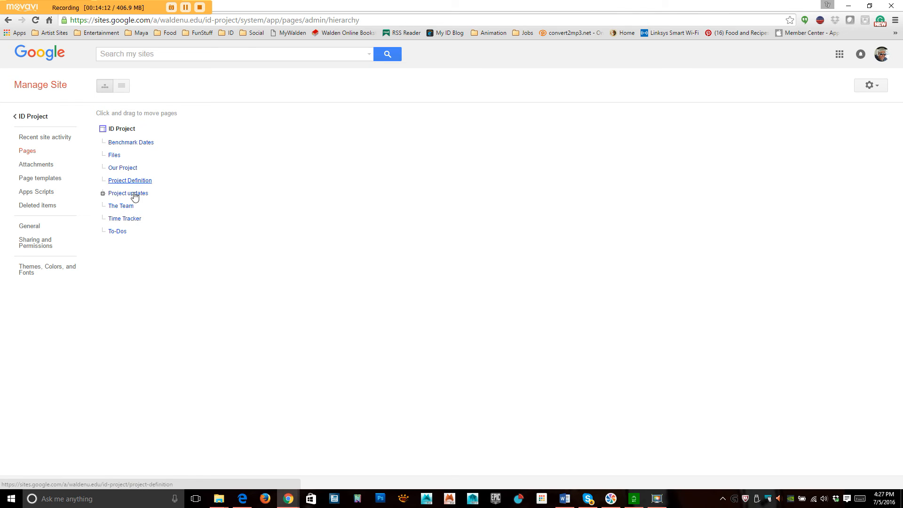
{"action": "left_click", "coordinate": [128, 218]}
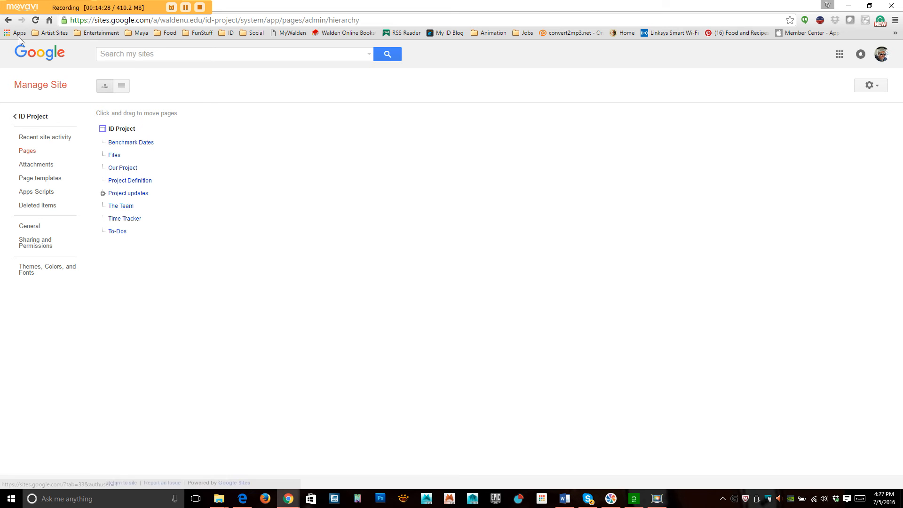
{"action": "left_click", "coordinate": [8, 20]}
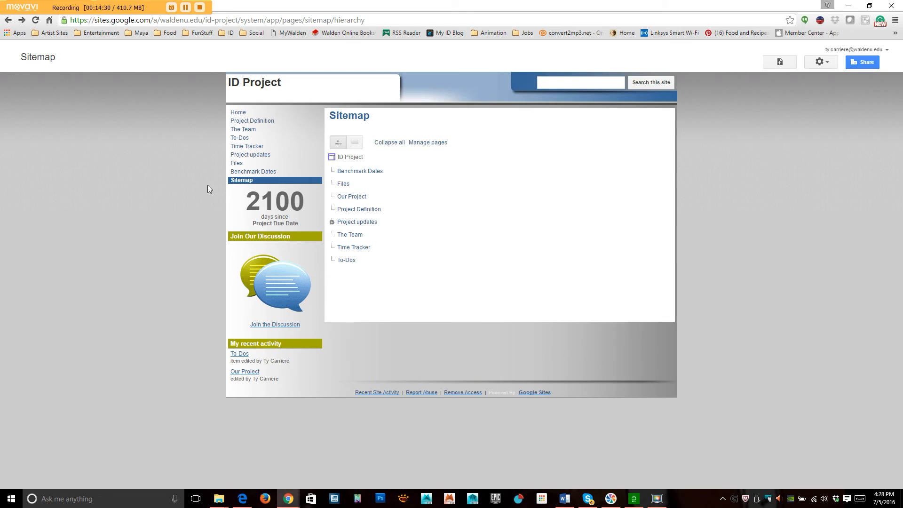
Open the home page and save its recovered draft edit
{"action": "left_click", "coordinate": [238, 112]}
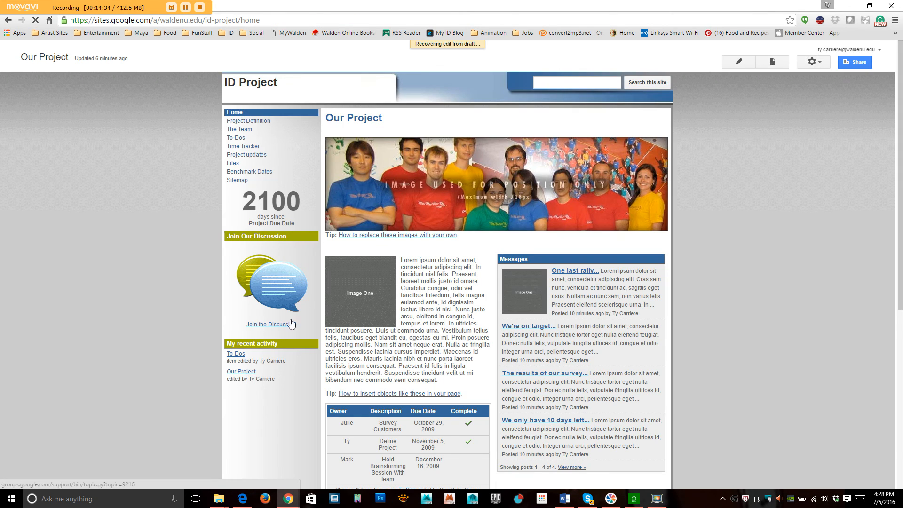
{"action": "scroll", "coordinate": [330, 310], "scroll_direction": "down", "scroll_amount": 6}
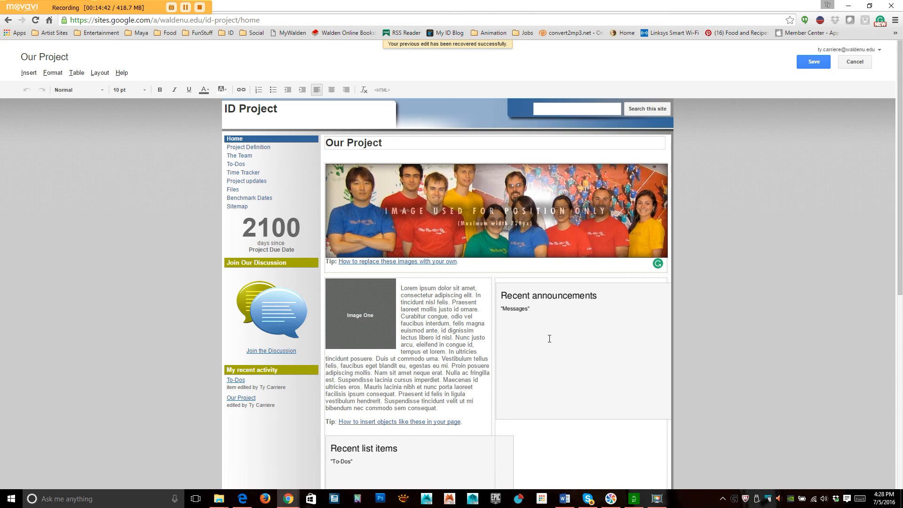
{"action": "scroll", "coordinate": [530, 345], "scroll_direction": "down", "scroll_amount": 1}
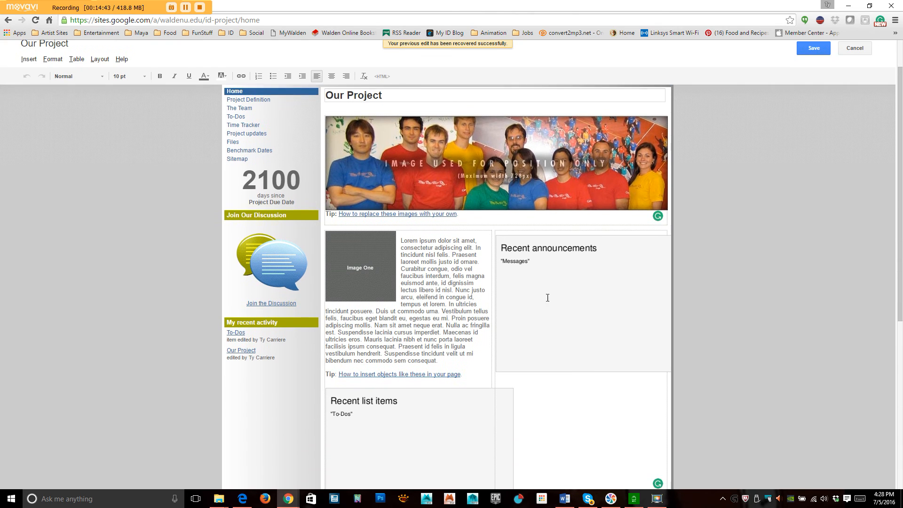
{"action": "left_click", "coordinate": [810, 49]}
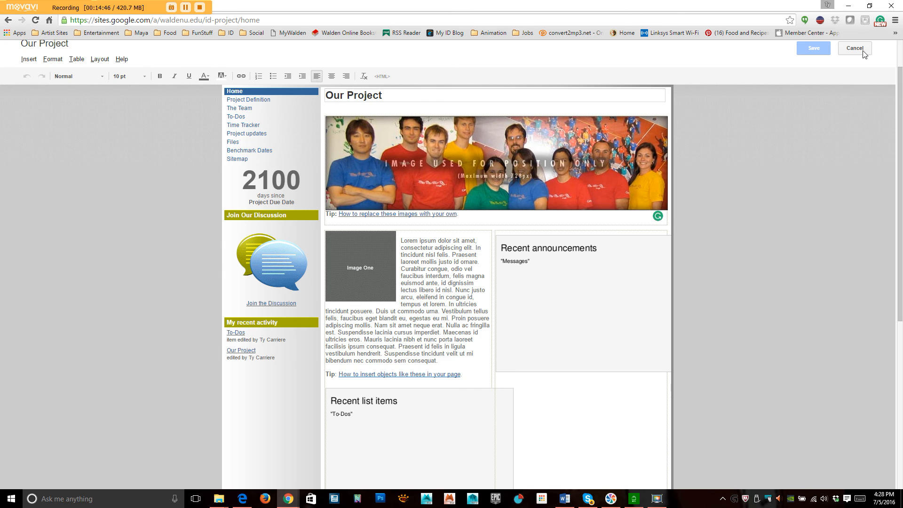
{"action": "scroll", "coordinate": [505, 306], "scroll_direction": "up", "scroll_amount": 1}
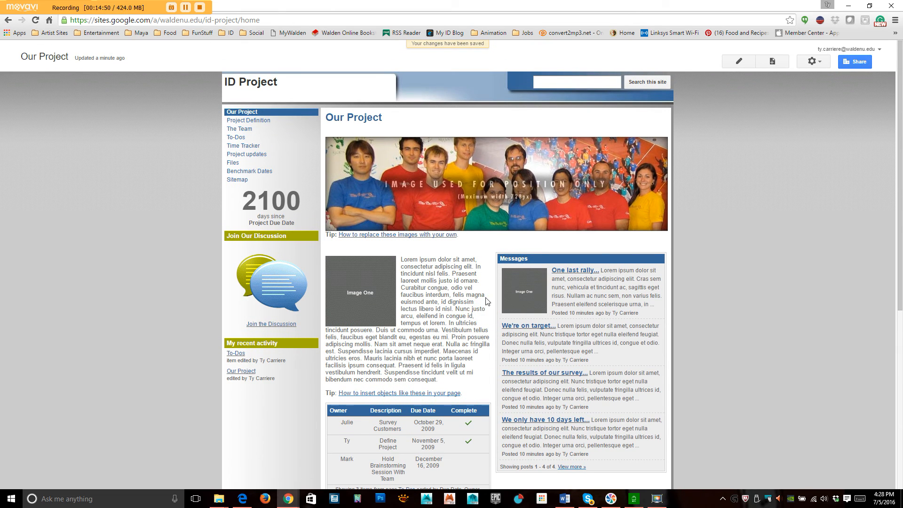
Edit the Our Project home page, check the Image One placeholder's options, and change the page layout to One column (simple)
{"action": "left_click", "coordinate": [739, 61]}
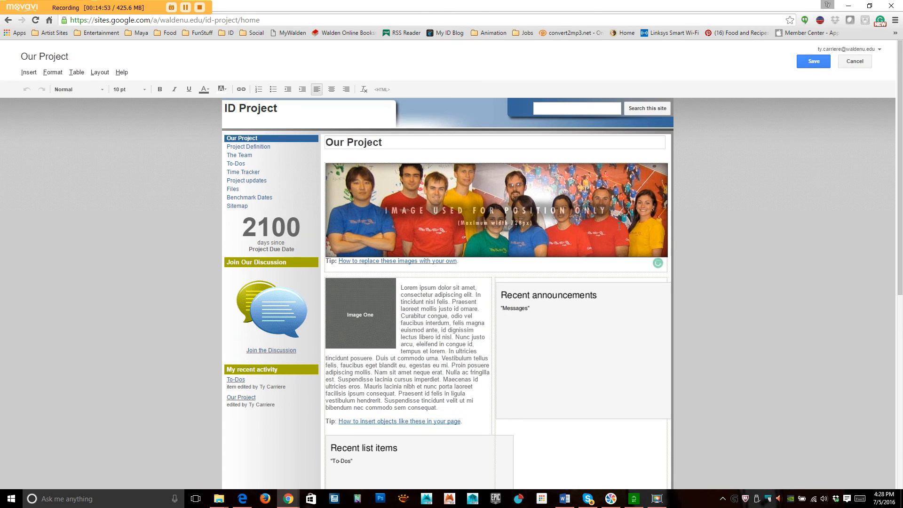
{"action": "left_click", "coordinate": [394, 332]}
{"action": "scroll", "coordinate": [429, 325], "scroll_direction": "down", "scroll_amount": 2}
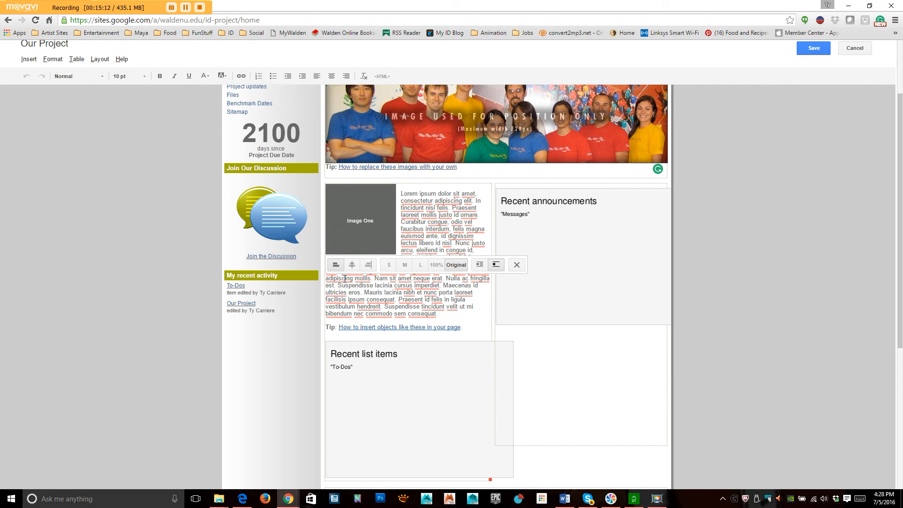
{"action": "scroll", "coordinate": [450, 284], "scroll_direction": "up", "scroll_amount": 3}
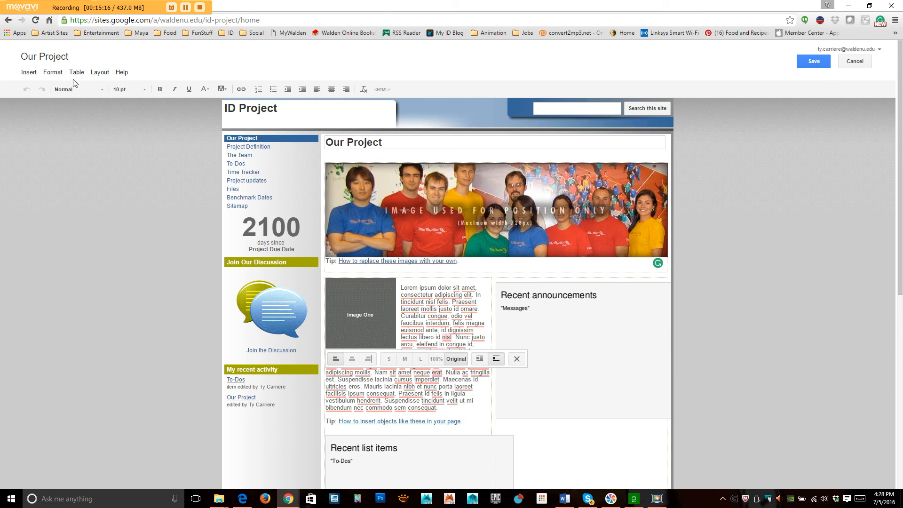
{"action": "left_click", "coordinate": [98, 73]}
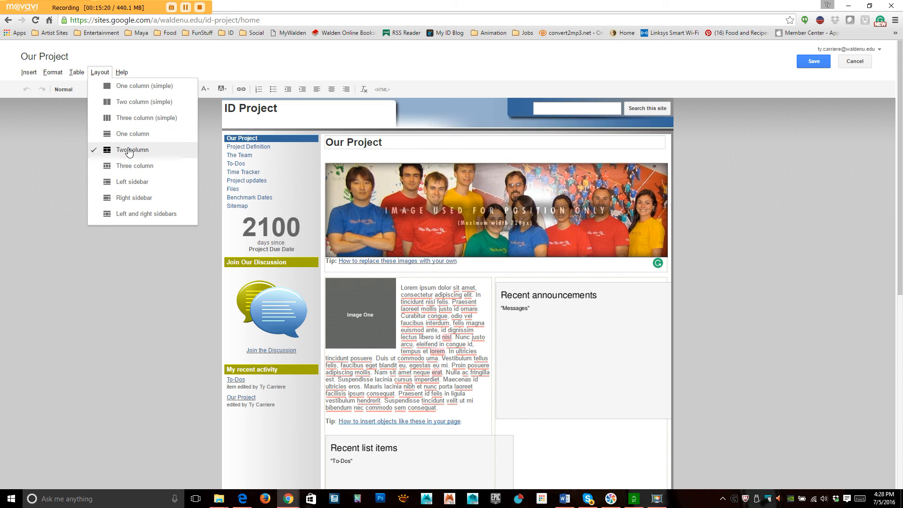
{"action": "left_click", "coordinate": [152, 91]}
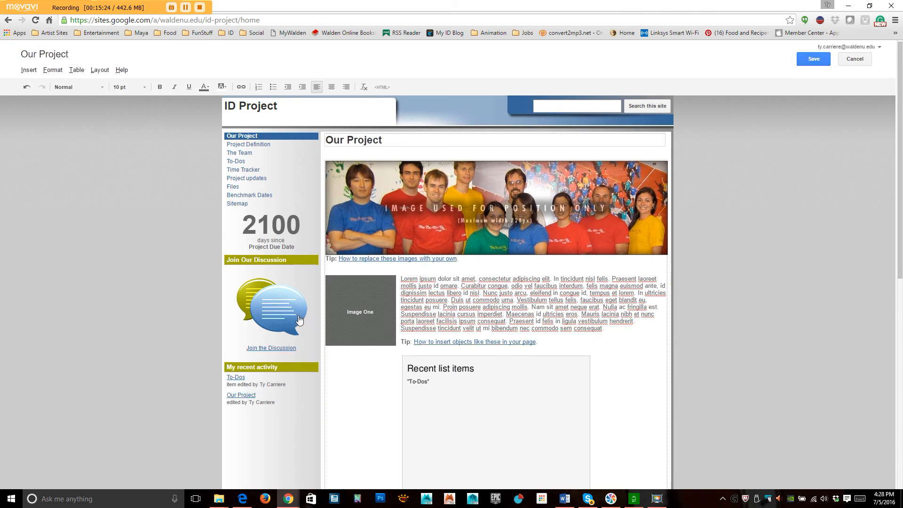
Align the Recent list items gadget to the left and check the single-column arrangement of the home page
{"action": "scroll", "coordinate": [381, 292], "scroll_direction": "down", "scroll_amount": 5}
{"action": "scroll", "coordinate": [423, 301], "scroll_direction": "down", "scroll_amount": 4}
{"action": "scroll", "coordinate": [454, 221], "scroll_direction": "up", "scroll_amount": 7}
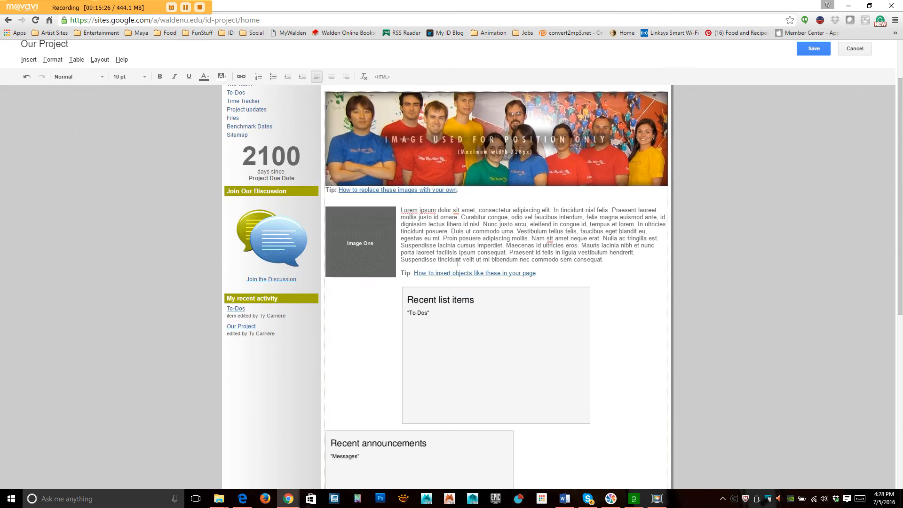
{"action": "scroll", "coordinate": [540, 336], "scroll_direction": "down", "scroll_amount": 2}
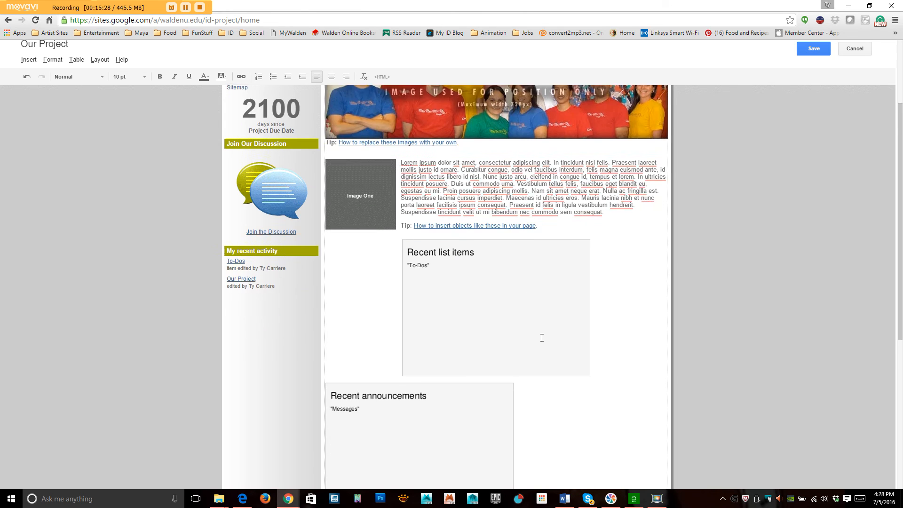
{"action": "left_click", "coordinate": [476, 270]}
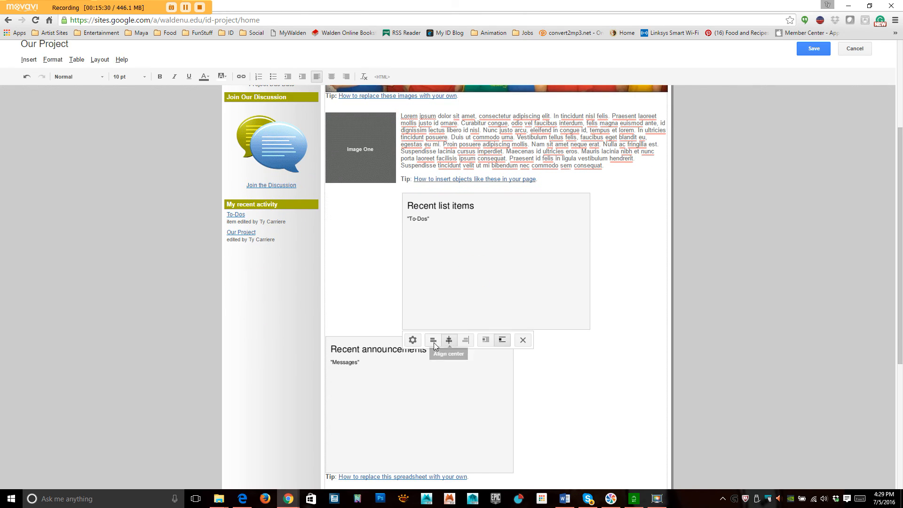
{"action": "left_click", "coordinate": [432, 342]}
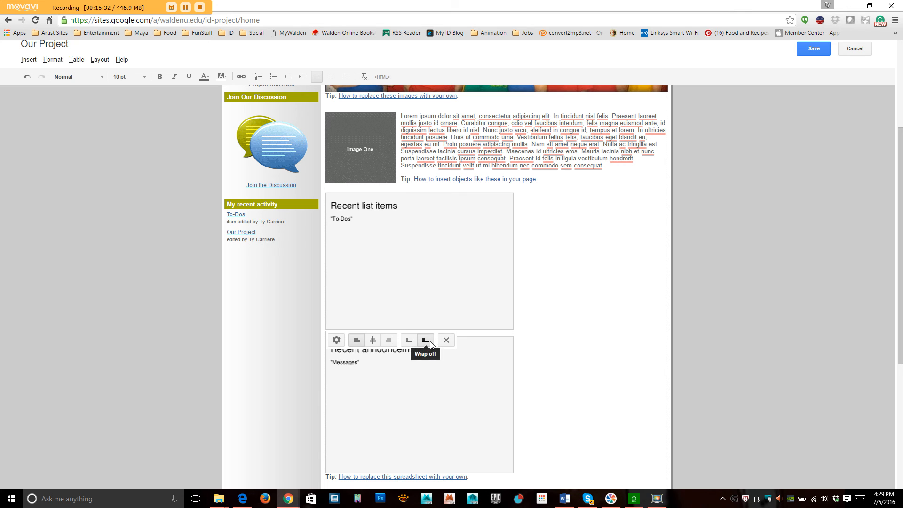
{"action": "scroll", "coordinate": [599, 330], "scroll_direction": "down", "scroll_amount": 5}
{"action": "scroll", "coordinate": [597, 335], "scroll_direction": "up", "scroll_amount": 6}
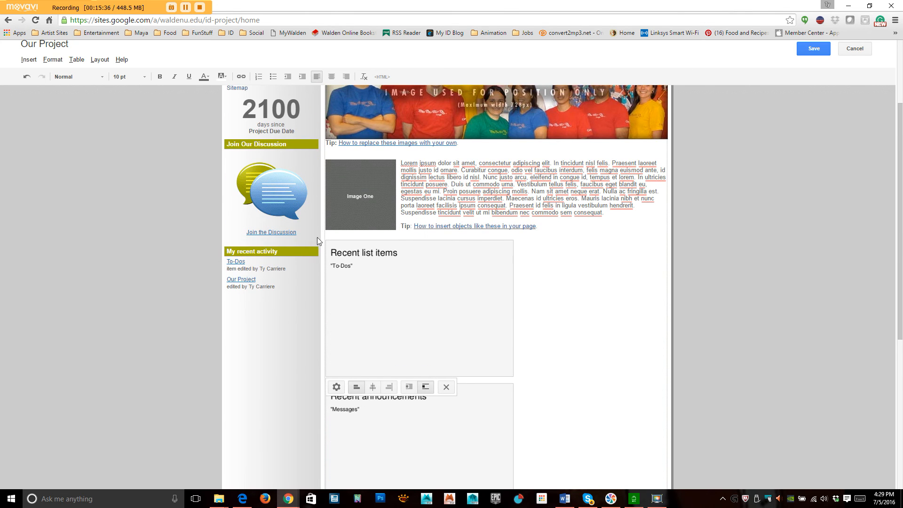
Insert a text box titled "Welcome to the Group" with the text "Hi Guys!" between the Recent list items and Recent announcements gadgets
{"action": "left_click", "coordinate": [620, 281]}
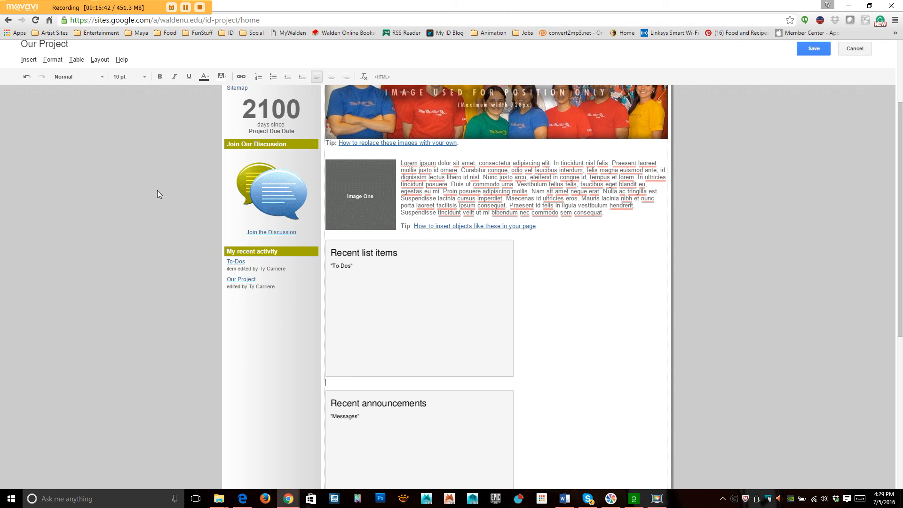
{"action": "left_click", "coordinate": [27, 60]}
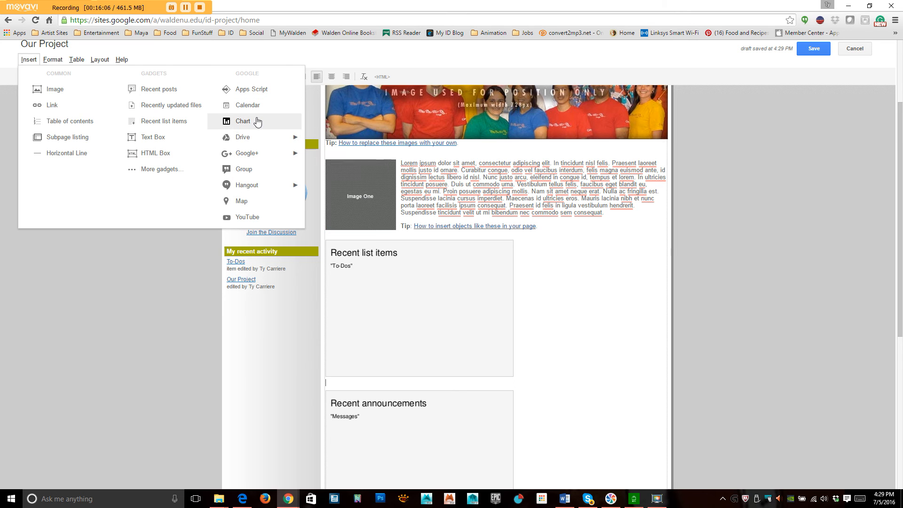
{"action": "mouse_move", "coordinate": [257, 137]}
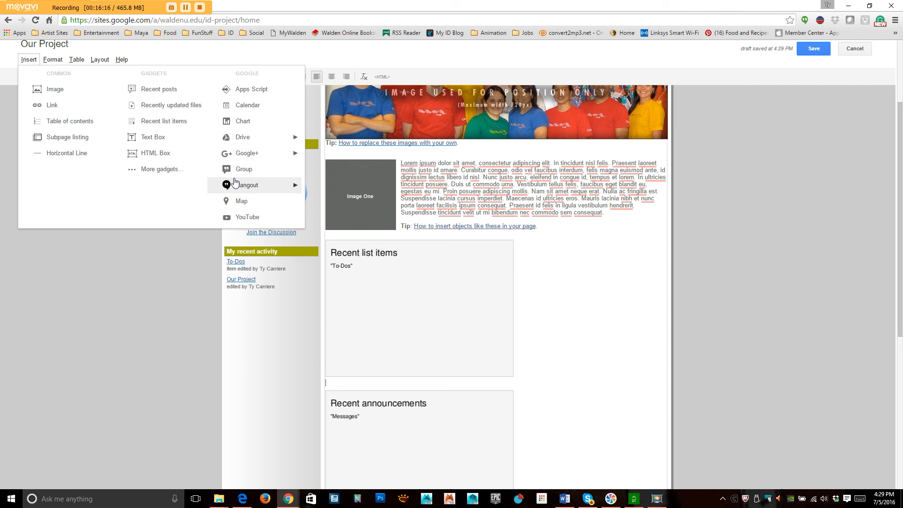
{"action": "left_click", "coordinate": [156, 138]}
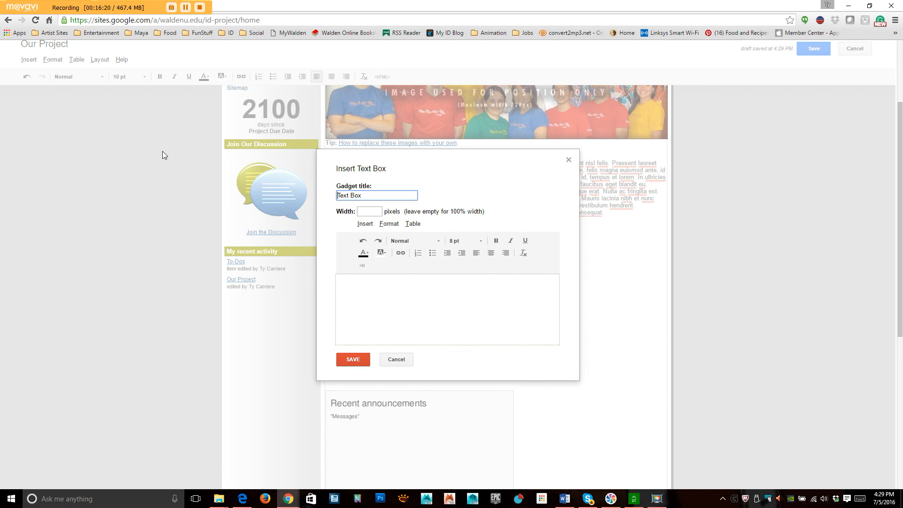
{"action": "triple_click", "coordinate": [373, 195]}
{"action": "type", "text": "Welcome to"}
{"action": "left_click", "coordinate": [471, 305]}
{"action": "type", "text": "Hi Guys!"}
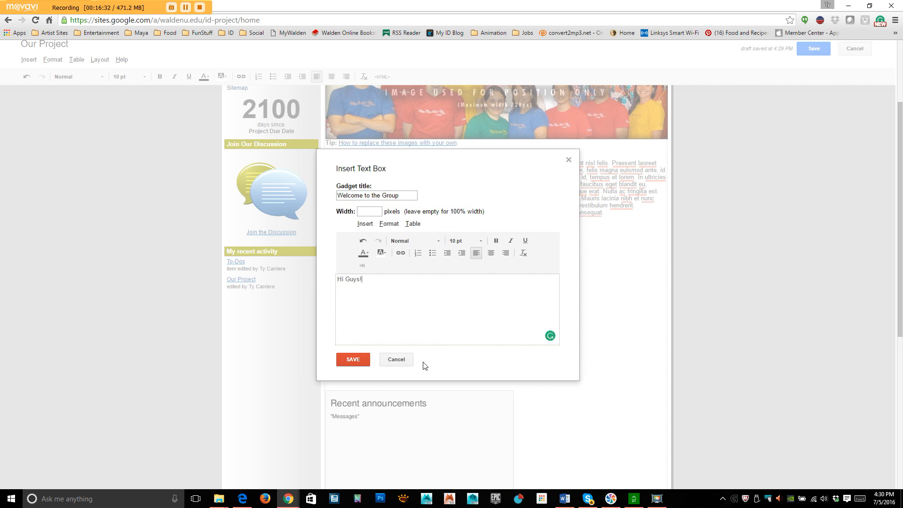
Make the "Hi Guys!" text bold, italic and underlined, and save the text box to the page
{"action": "left_click_drag", "start_coordinate": [378, 281], "coordinate": [332, 280]}
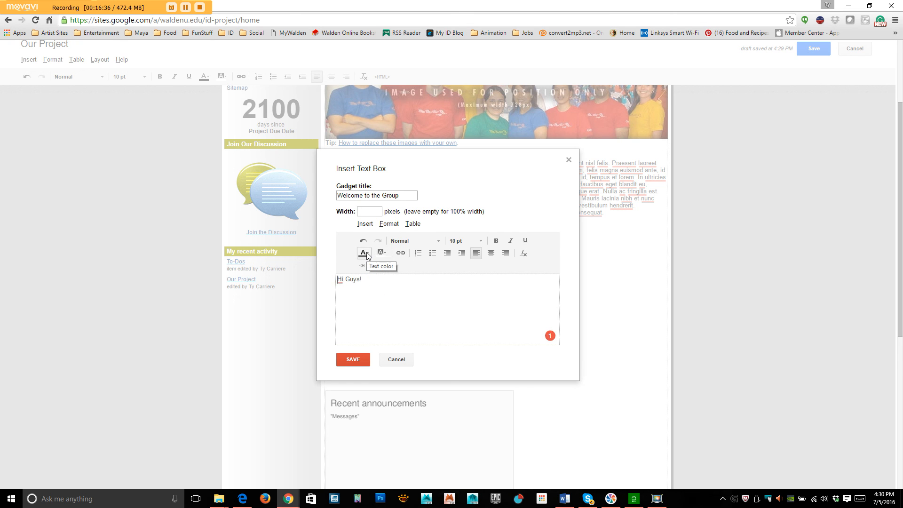
{"action": "left_click", "coordinate": [496, 240]}
{"action": "left_click_drag", "start_coordinate": [380, 283], "coordinate": [316, 282]}
{"action": "left_click", "coordinate": [510, 240]}
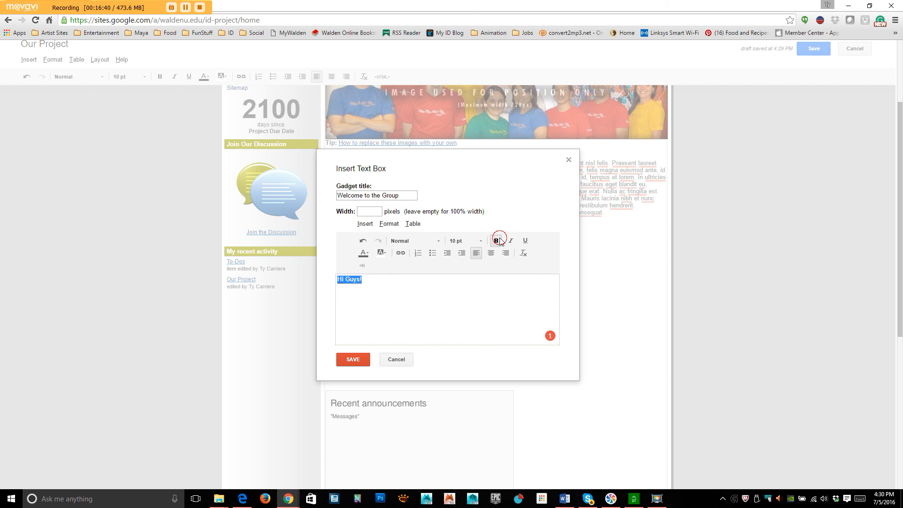
{"action": "left_click", "coordinate": [525, 240]}
{"action": "left_click", "coordinate": [352, 362]}
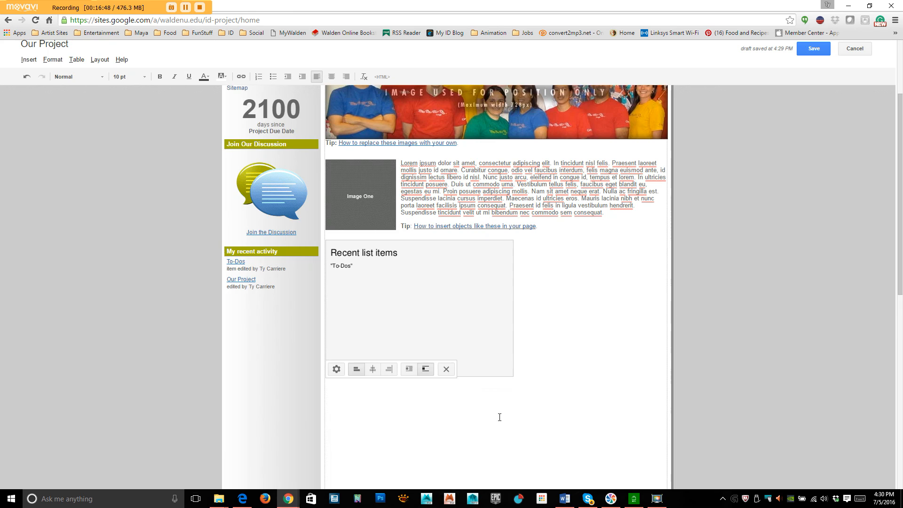
Check the text gadget's placement among the home page gadgets and save the page edits
{"action": "scroll", "coordinate": [493, 348], "scroll_direction": "down", "scroll_amount": 2}
{"action": "scroll", "coordinate": [494, 349], "scroll_direction": "down", "scroll_amount": 1}
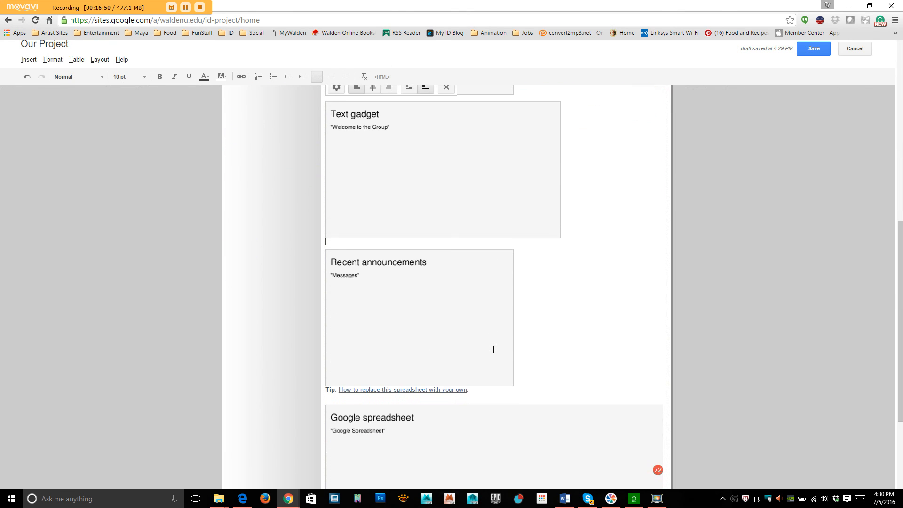
{"action": "scroll", "coordinate": [494, 350], "scroll_direction": "down", "scroll_amount": 3}
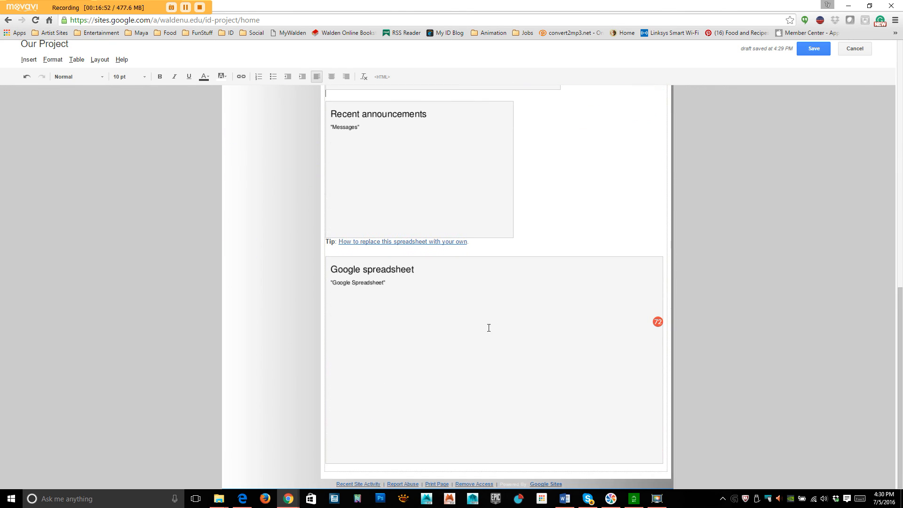
{"action": "scroll", "coordinate": [489, 328], "scroll_direction": "up", "scroll_amount": 10}
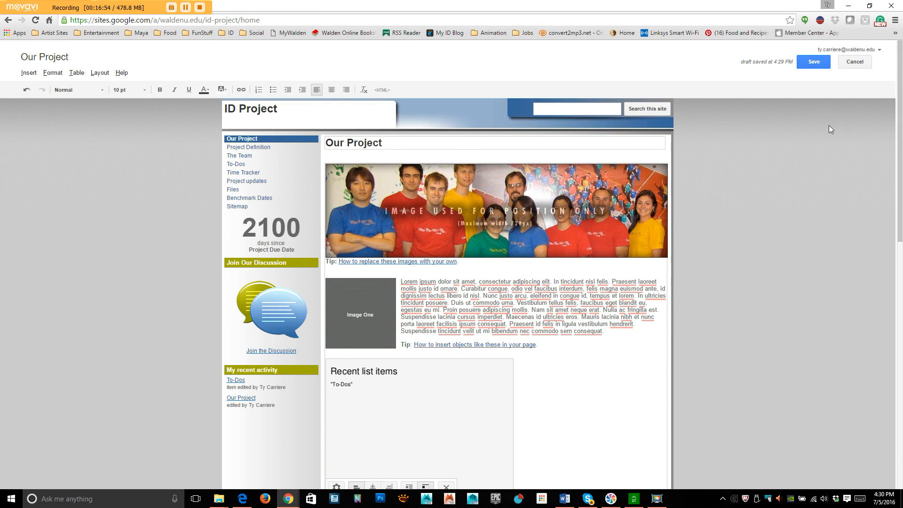
{"action": "left_click", "coordinate": [813, 61]}
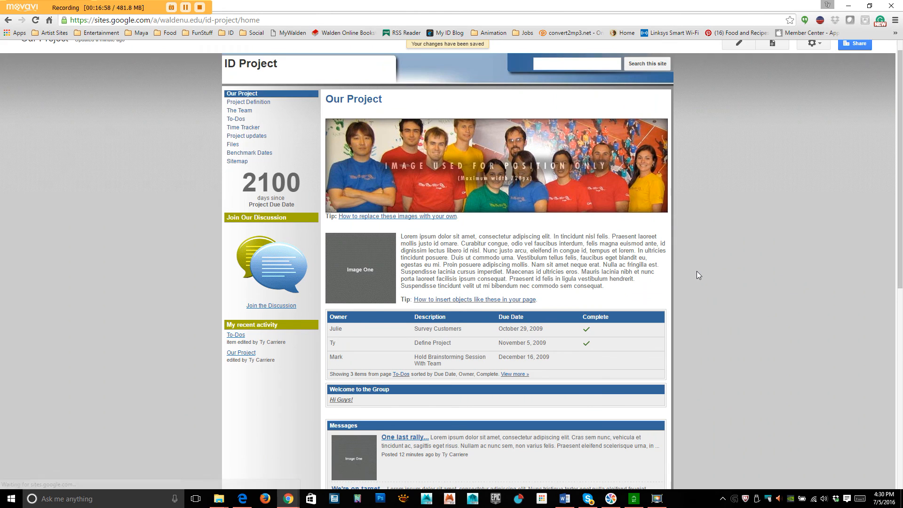
Review the saved home page from the Welcome to the Group box through Messages to the Google Spreadsheet
{"action": "scroll", "coordinate": [696, 271], "scroll_direction": "down", "scroll_amount": 3}
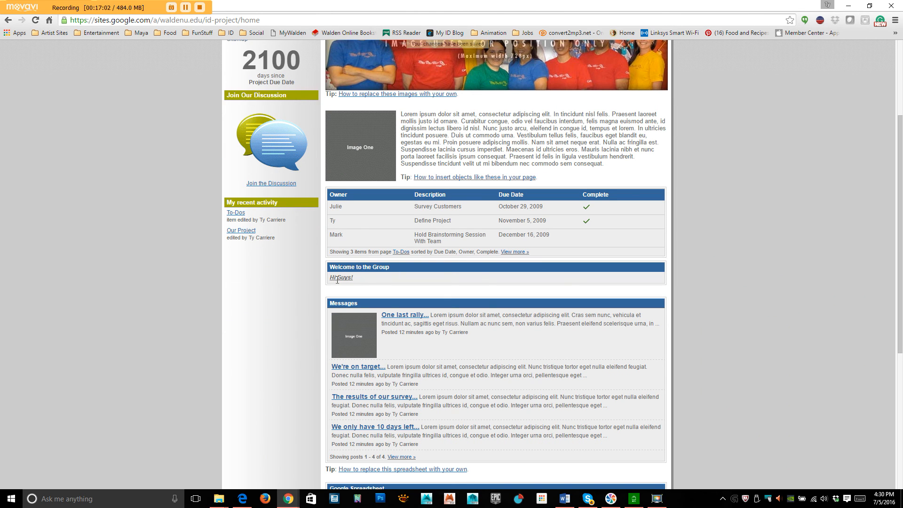
{"action": "scroll", "coordinate": [517, 288], "scroll_direction": "down", "scroll_amount": 3}
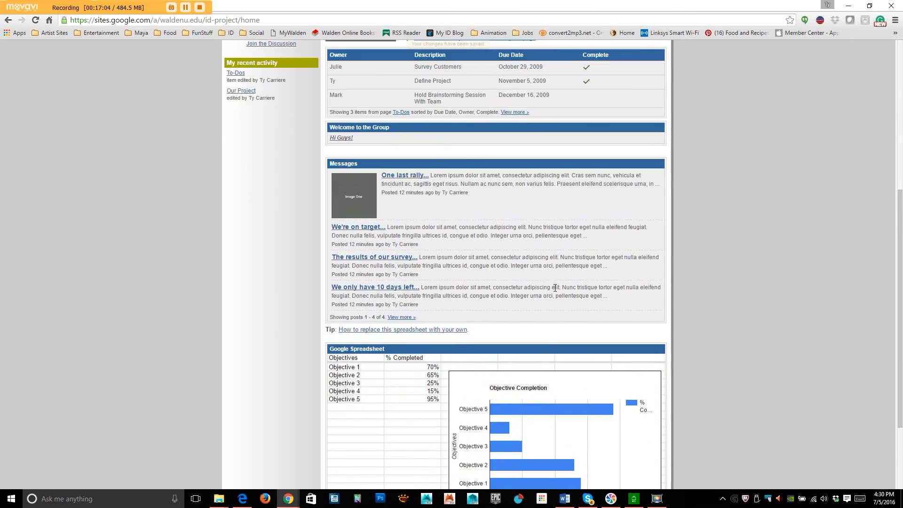
{"action": "scroll", "coordinate": [564, 292], "scroll_direction": "up", "scroll_amount": 2}
{"action": "scroll", "coordinate": [521, 272], "scroll_direction": "down", "scroll_amount": 4}
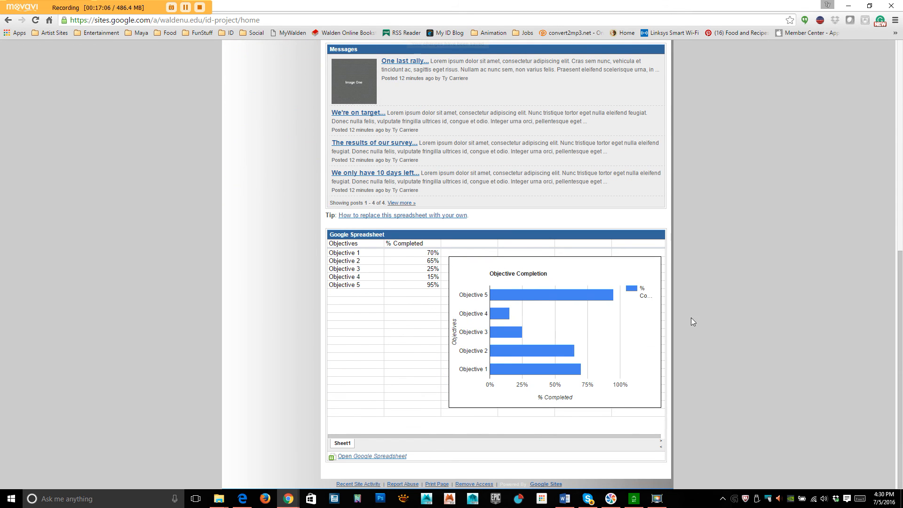
{"action": "scroll", "coordinate": [621, 272], "scroll_direction": "up", "scroll_amount": 8}
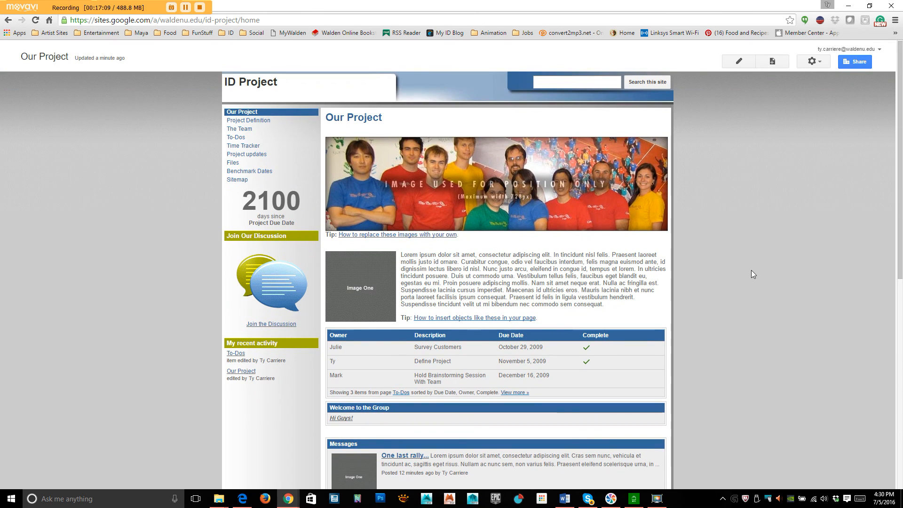
{"action": "left_click", "coordinate": [751, 271]}
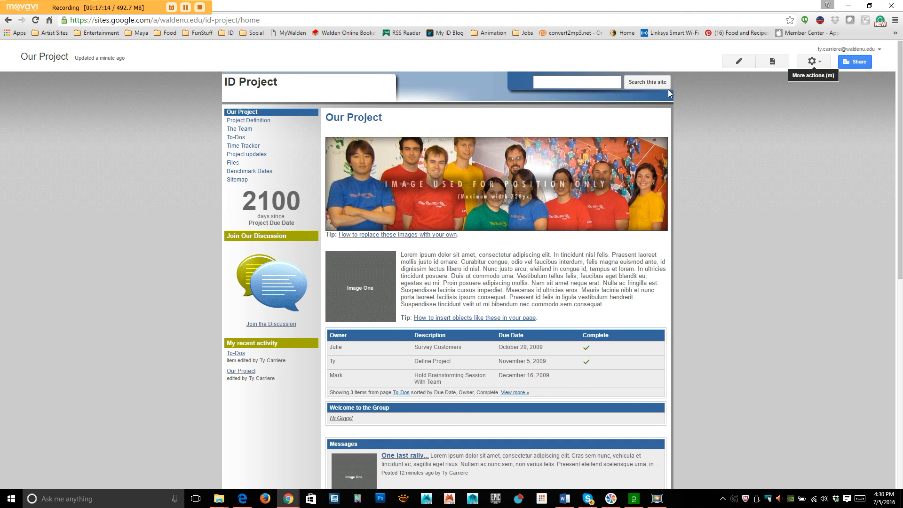
View the site's Sharing and Permissions settings and expand the options for inviting people
{"action": "left_click", "coordinate": [818, 64]}
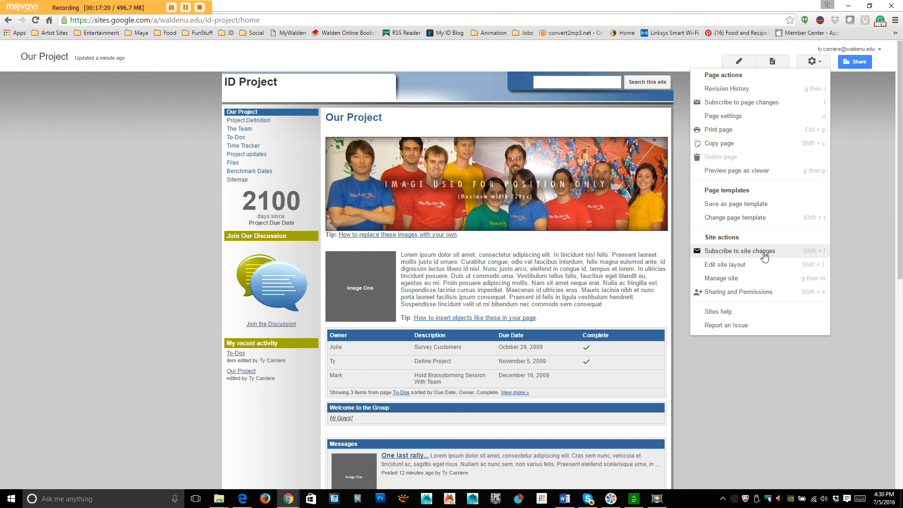
{"action": "left_click", "coordinate": [761, 294]}
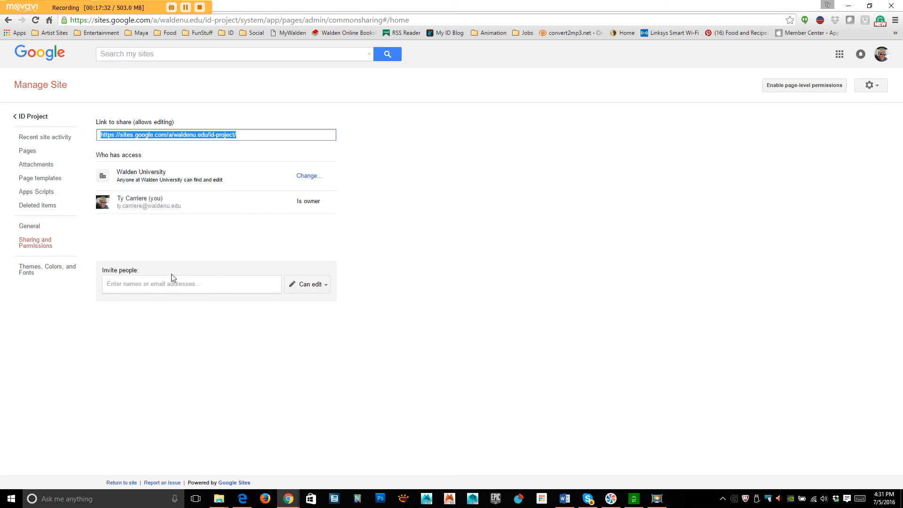
{"action": "left_click", "coordinate": [165, 284]}
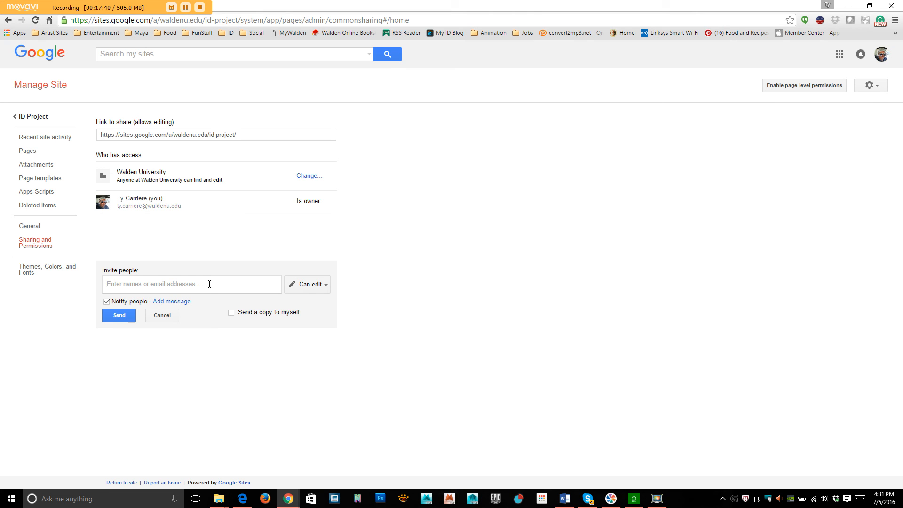
{"action": "left_click", "coordinate": [458, 282]}
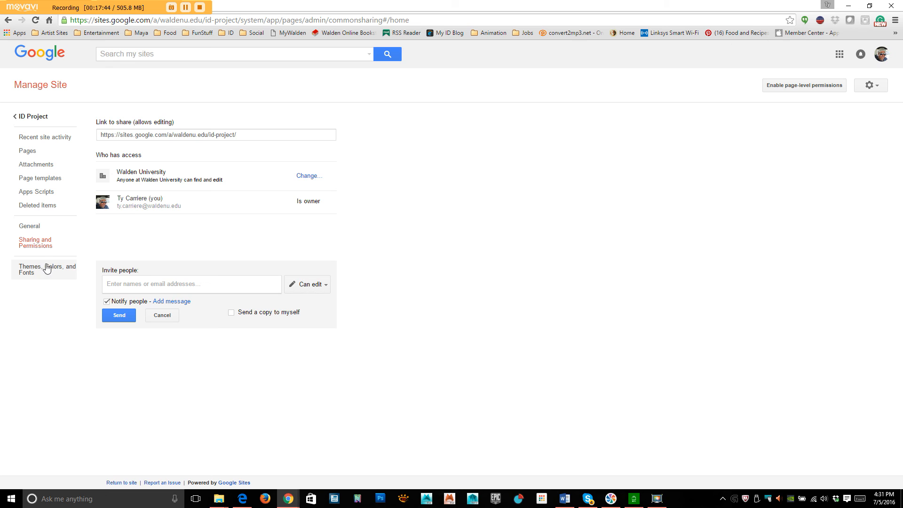
Check the access levels available for invited people without changing them, and return to the site's home page
{"action": "left_click", "coordinate": [318, 284]}
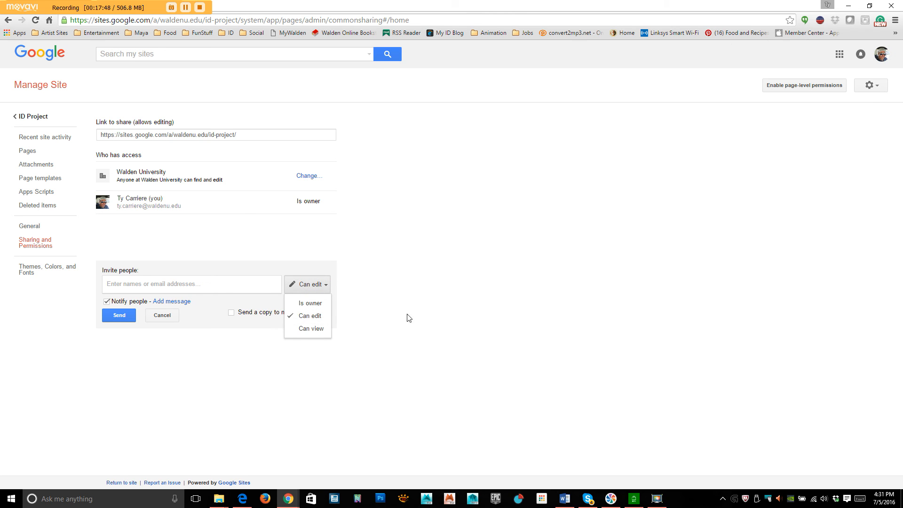
{"action": "left_click", "coordinate": [444, 305]}
{"action": "left_click", "coordinate": [466, 233]}
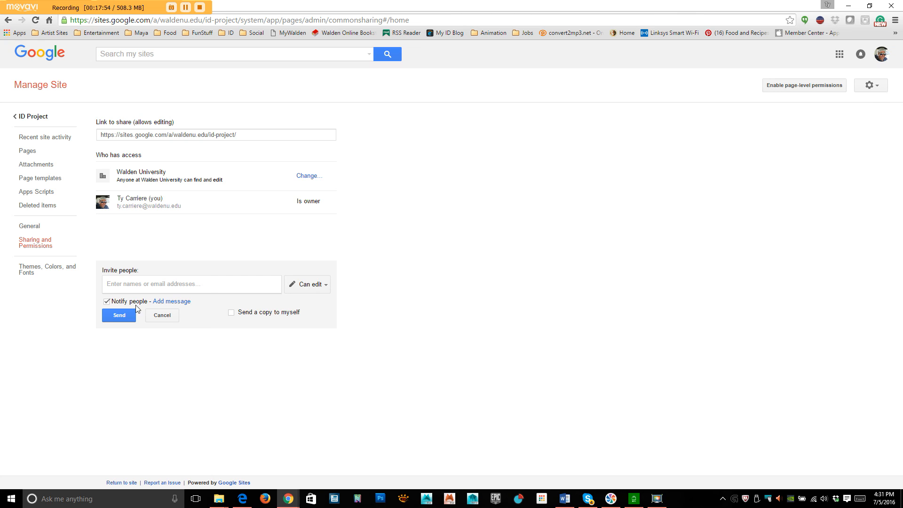
{"action": "left_click", "coordinate": [430, 239]}
{"action": "left_click", "coordinate": [544, 205]}
{"action": "left_click", "coordinate": [572, 257]}
{"action": "key", "text": "alt+Left"}
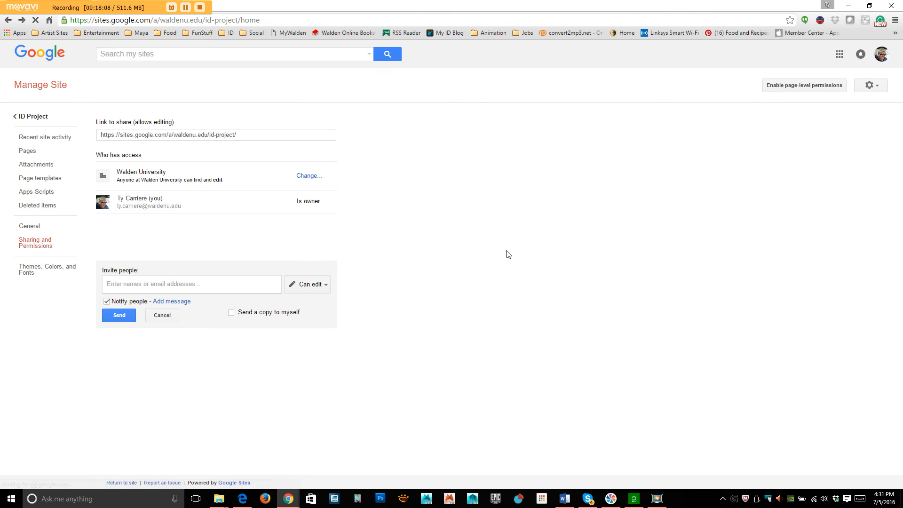